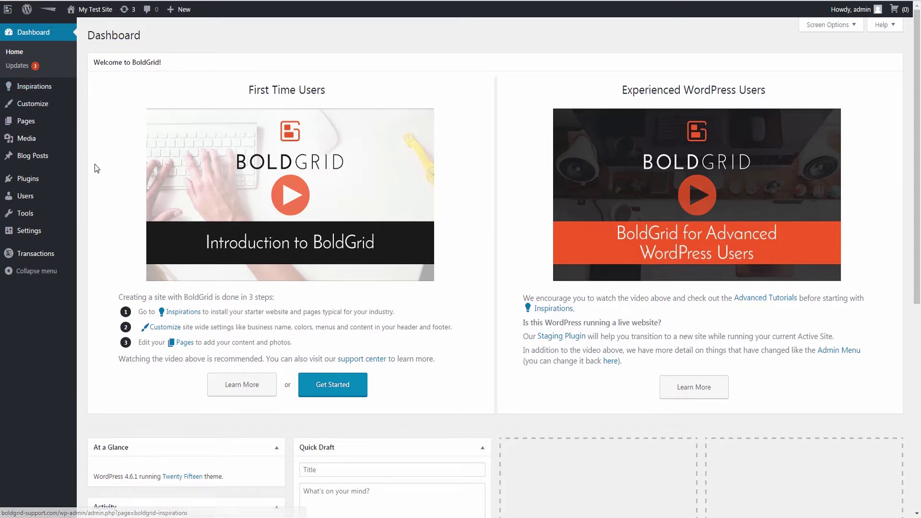
{"action": "mouse_move", "coordinate": [52, 258]}
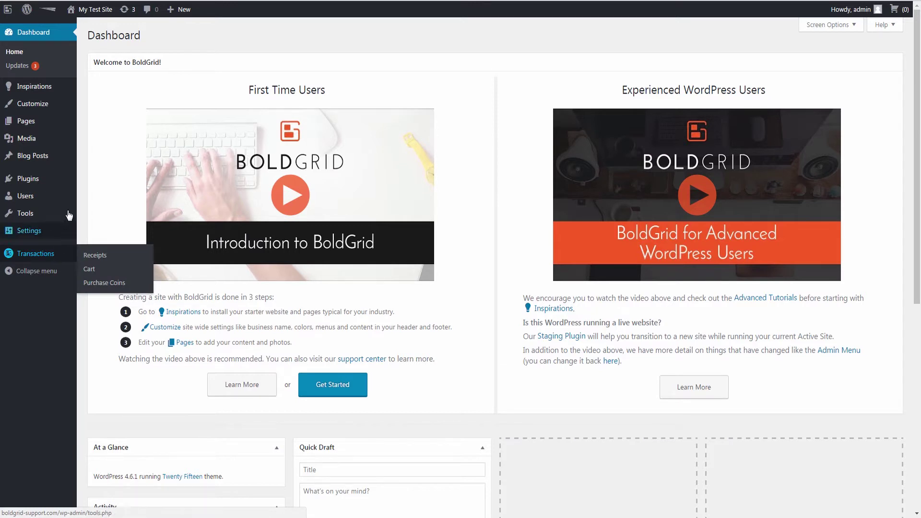
{"action": "mouse_move", "coordinate": [56, 163]}
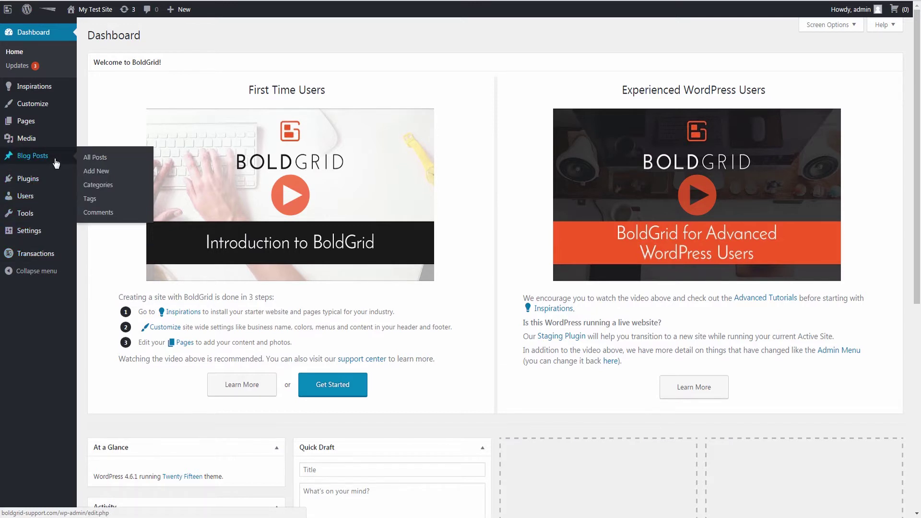
{"action": "mouse_move", "coordinate": [53, 107]}
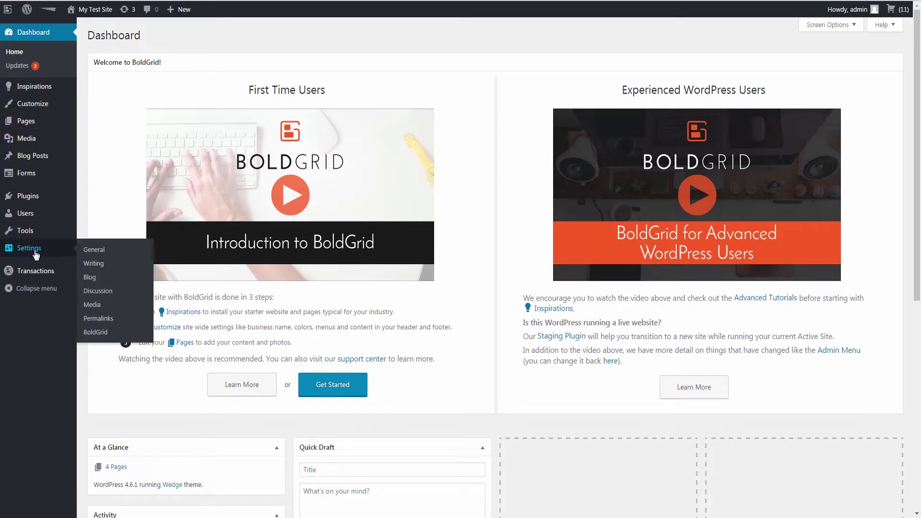
- Turn off the BoldGrid Admin Menu system in the BoldGrid settings, save the change and reload the page
{"action": "left_click", "coordinate": [35, 254]}
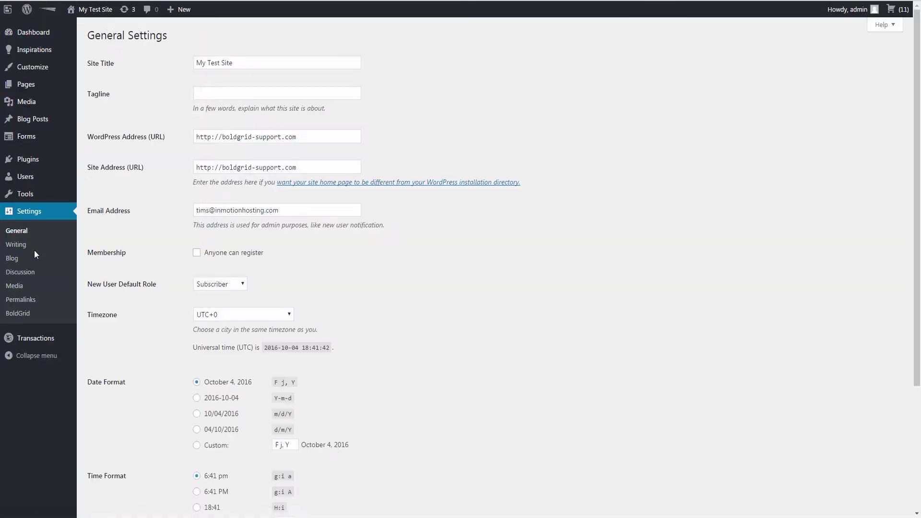
{"action": "left_click", "coordinate": [18, 315]}
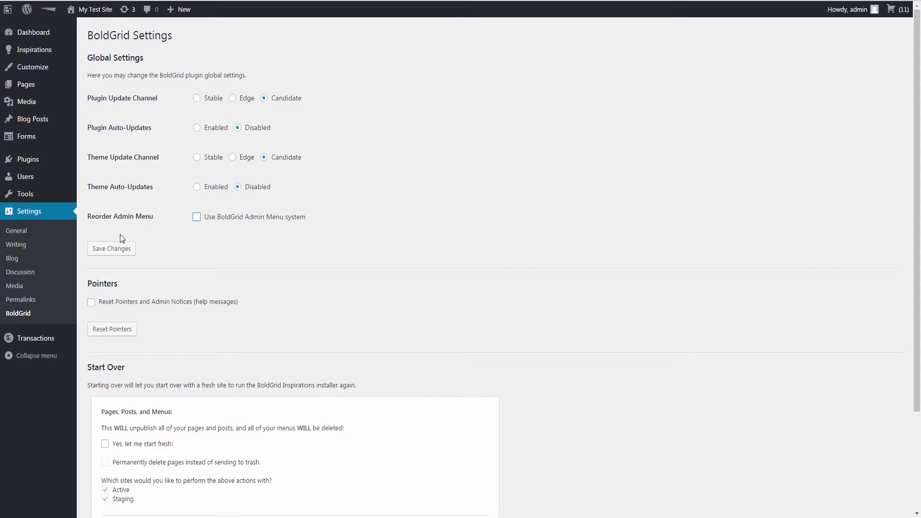
{"action": "left_click", "coordinate": [114, 249]}
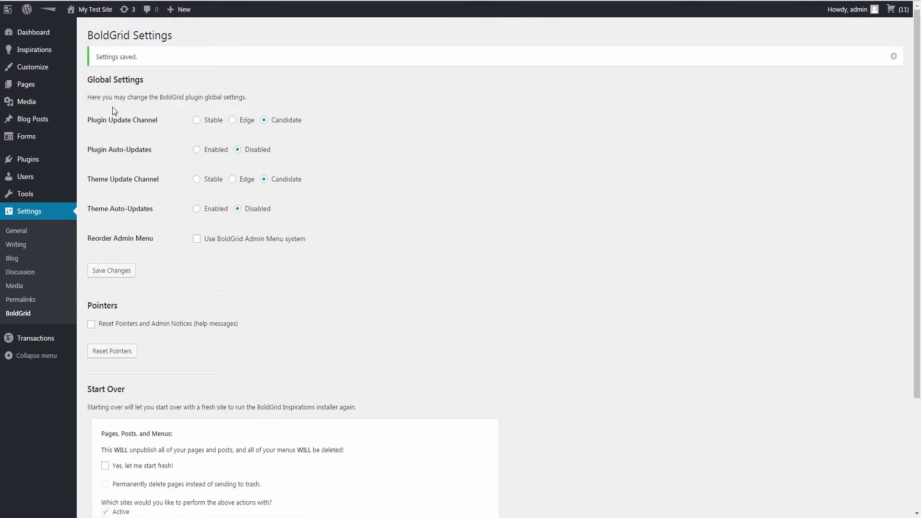
{"action": "left_click", "coordinate": [34, 0]}
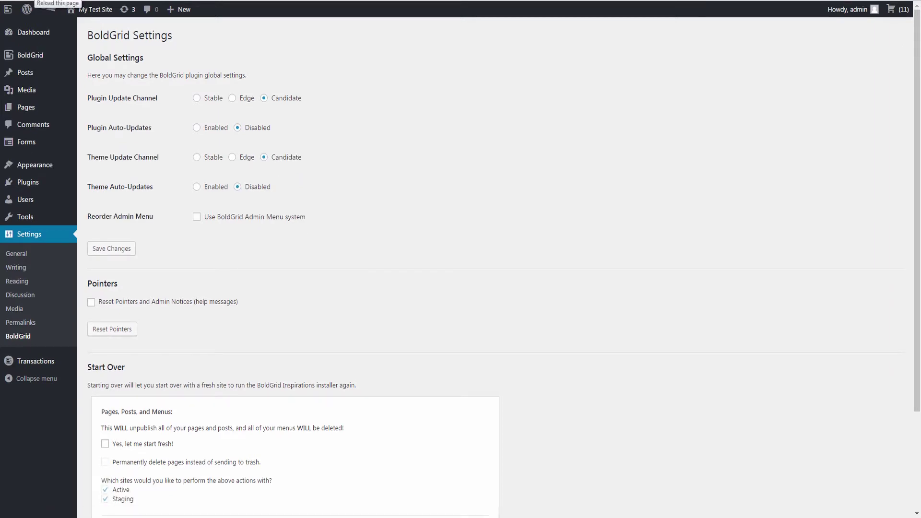
- Turn the BoldGrid Admin Menu system back on in the global settings
{"action": "mouse_move", "coordinate": [37, 57]}
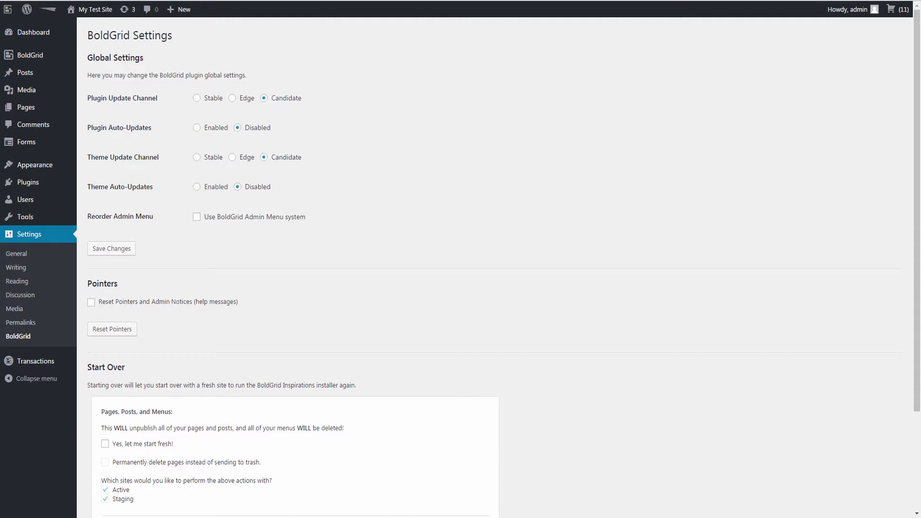
{"action": "left_click", "coordinate": [196, 217]}
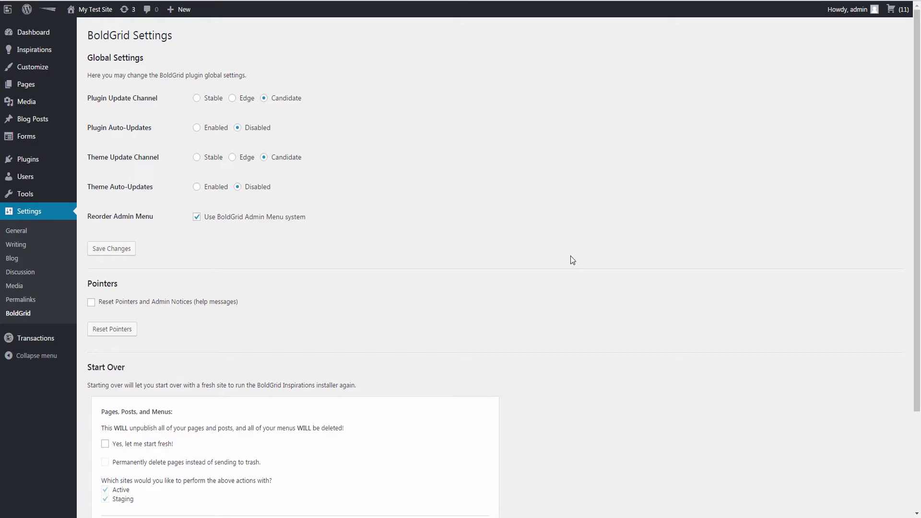
- Start over with a fresh site, permanently deleting pages, deleting all BoldGrid forms and entries, and removing all BoldGrid themes
{"action": "left_click", "coordinate": [105, 446]}
{"action": "scroll", "coordinate": [115, 436], "scroll_direction": "down", "scroll_amount": 3}
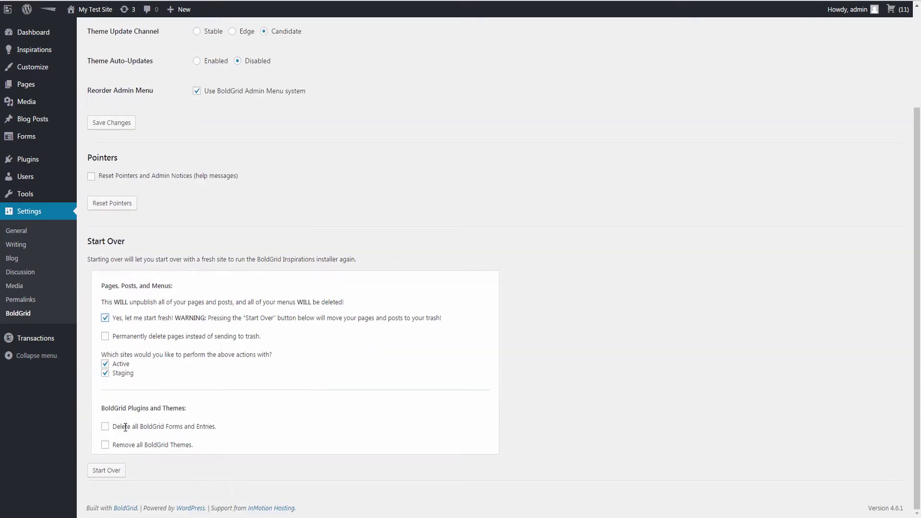
{"action": "left_click", "coordinate": [105, 337]}
{"action": "left_click", "coordinate": [105, 426]}
{"action": "left_click", "coordinate": [106, 445]}
{"action": "left_click", "coordinate": [106, 470]}
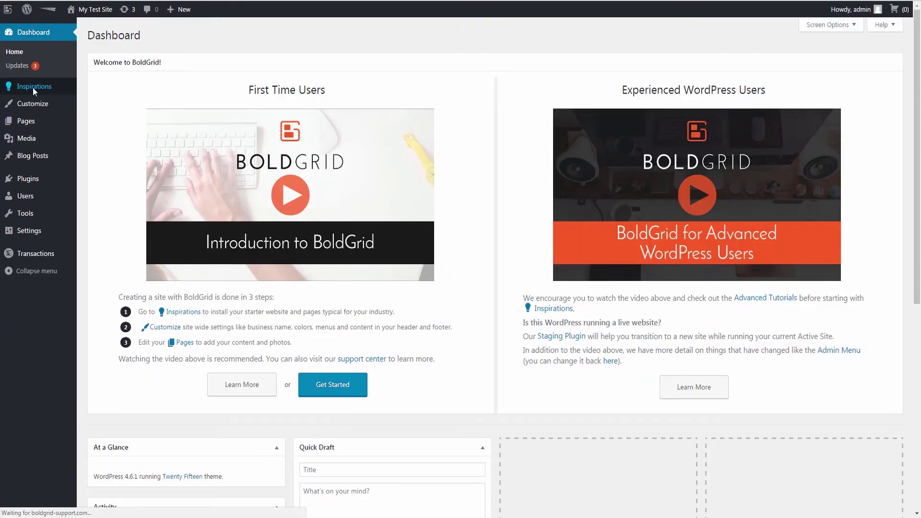
- Install the Wedge design from Inspirations as the main website, with the Base pageset and the 0 - 20 coin budget
{"action": "left_click", "coordinate": [33, 87]}
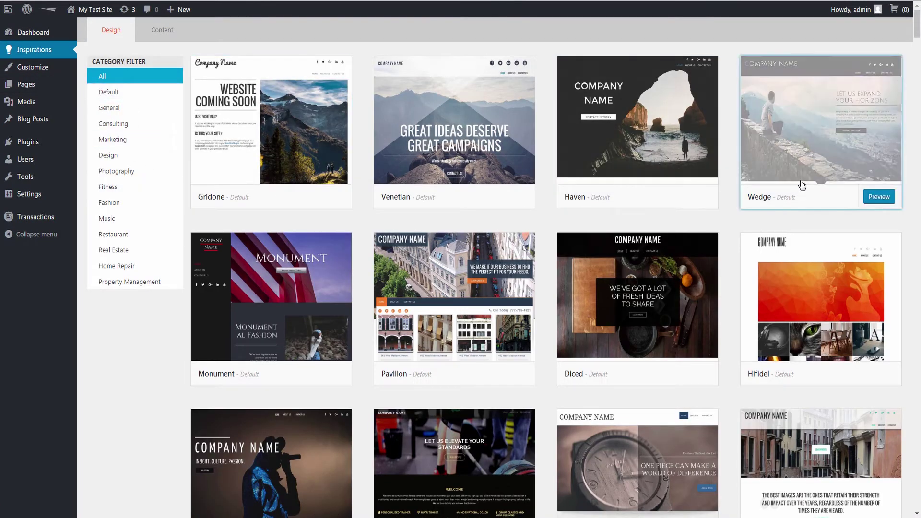
{"action": "left_click", "coordinate": [881, 201]}
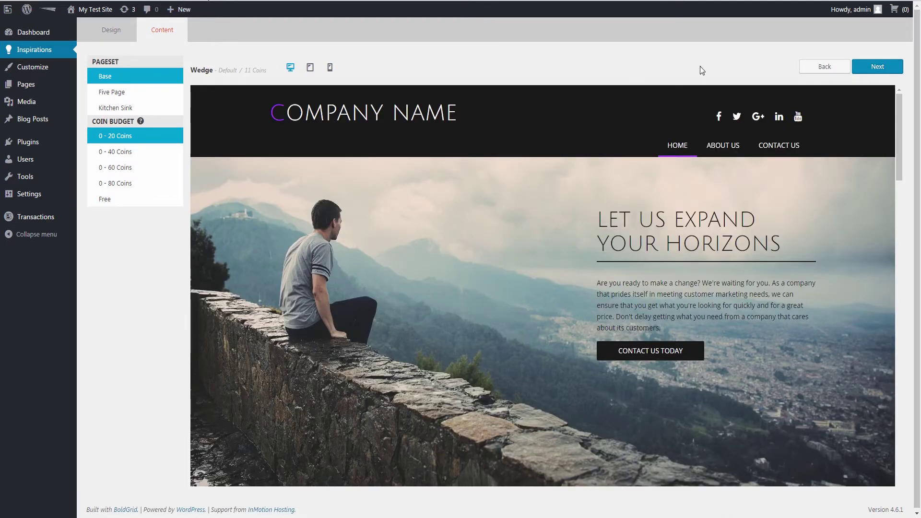
{"action": "left_click", "coordinate": [872, 70]}
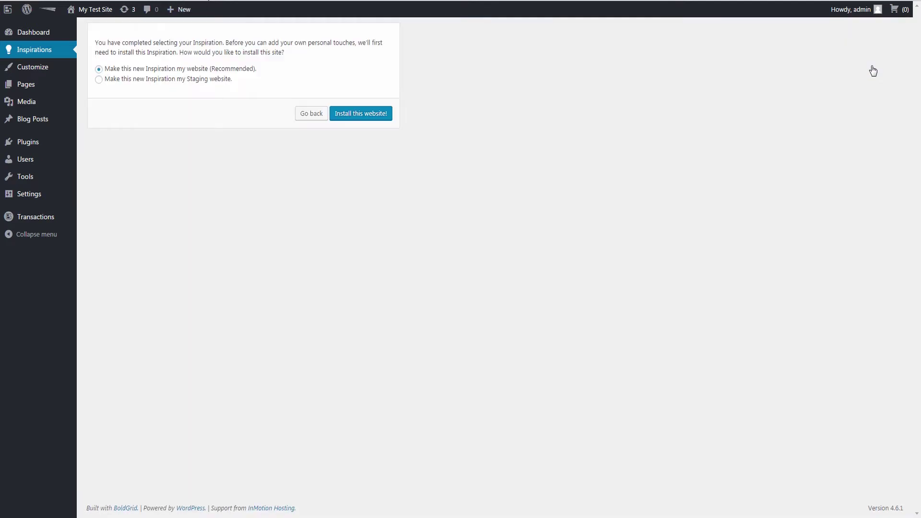
{"action": "left_click", "coordinate": [362, 116]}
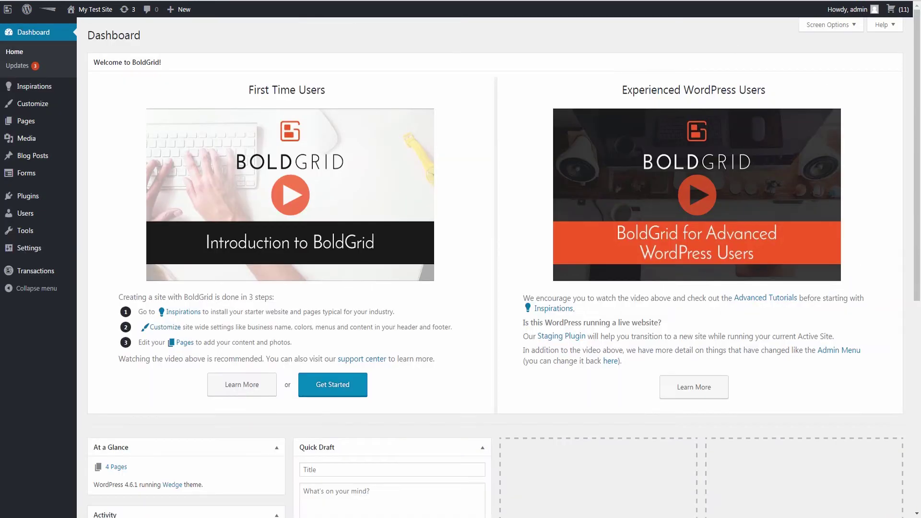
- Open the installed site's front end in a new browser tab
{"action": "right_click", "coordinate": [93, 13]}
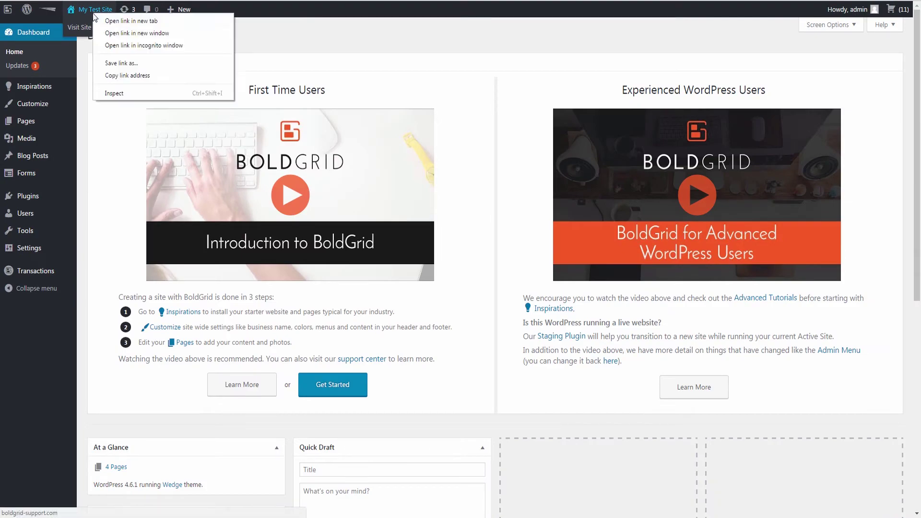
{"action": "left_click", "coordinate": [108, 22]}
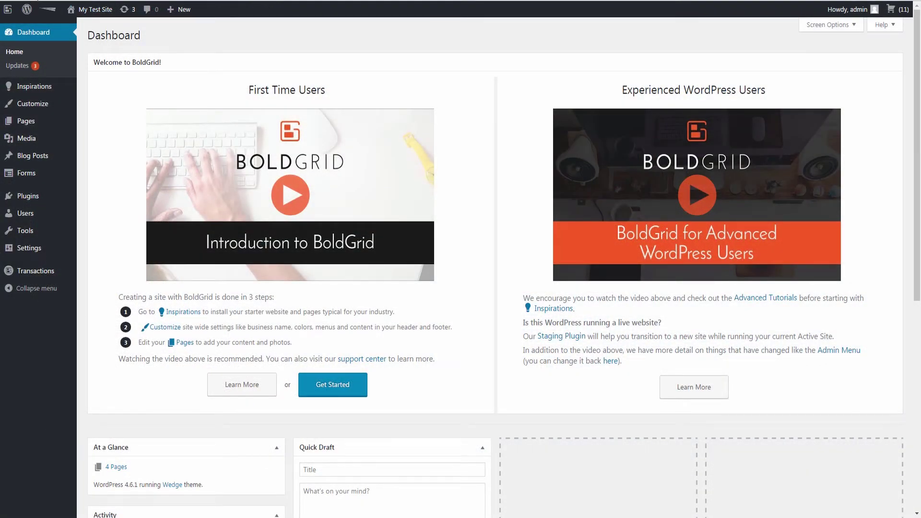
- Open the theme customizer and look through the home page preview down to the footer
{"action": "mouse_move", "coordinate": [44, 109]}
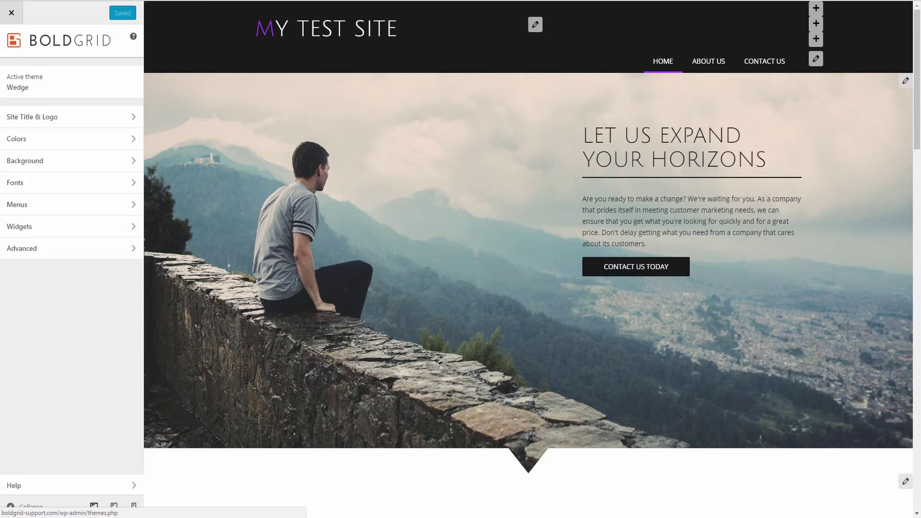
{"action": "scroll", "coordinate": [211, 273], "scroll_direction": "down", "scroll_amount": 15}
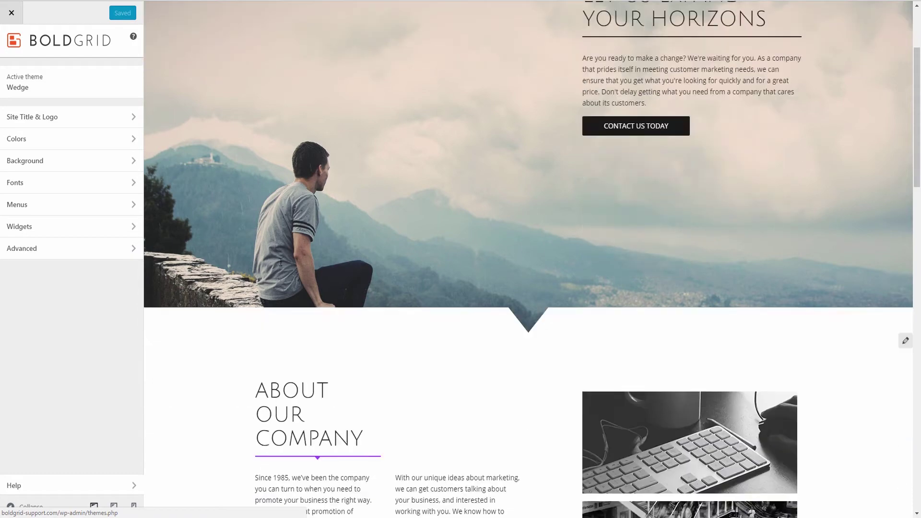
{"action": "scroll", "coordinate": [253, 301], "scroll_direction": "down", "scroll_amount": 8}
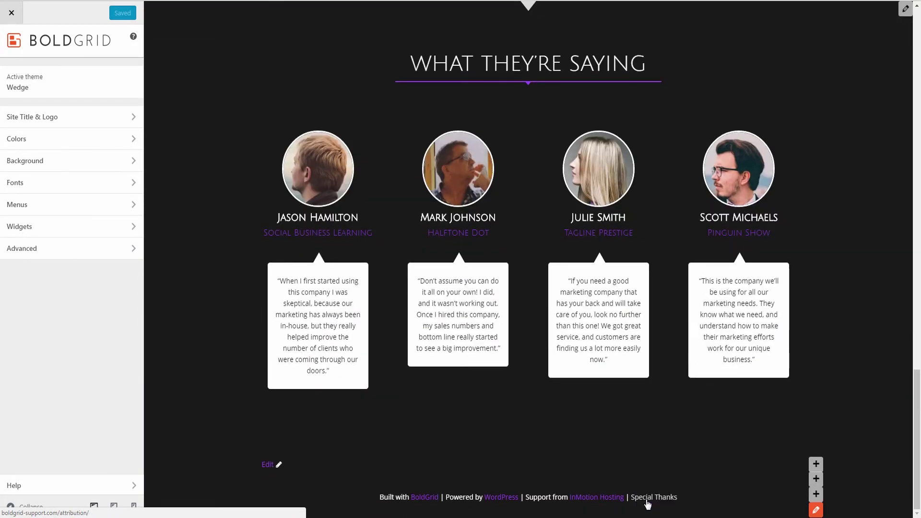
- Look over the customizer's Site Title & Logo settings and the background's image and Pattern & Color options
{"action": "left_click", "coordinate": [88, 117]}
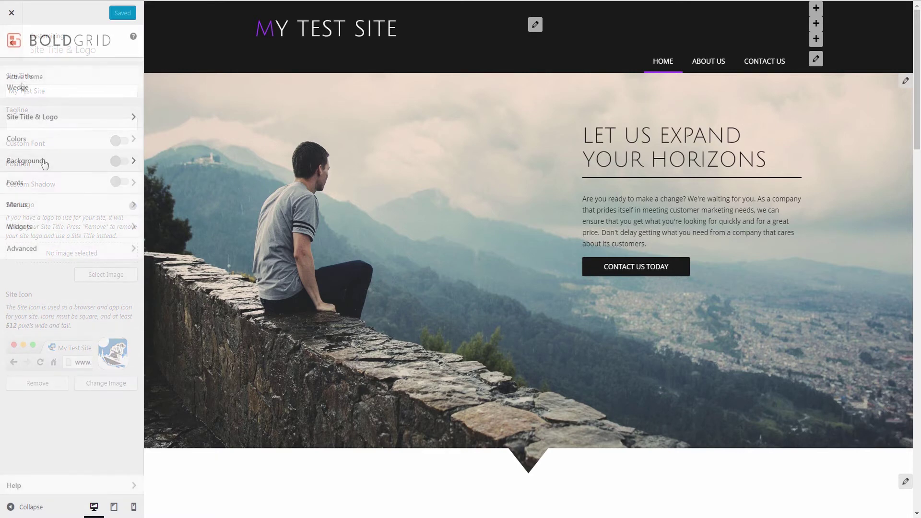
{"action": "left_click", "coordinate": [44, 164]}
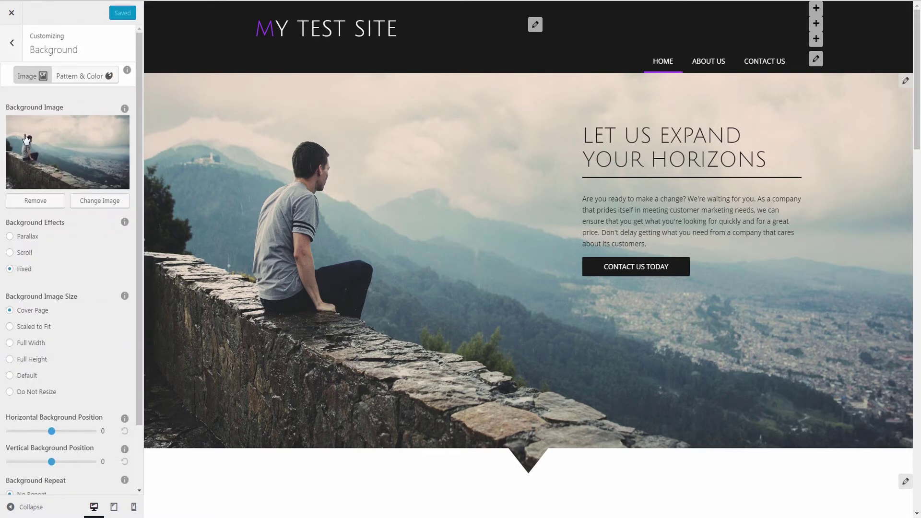
{"action": "left_click", "coordinate": [89, 82]}
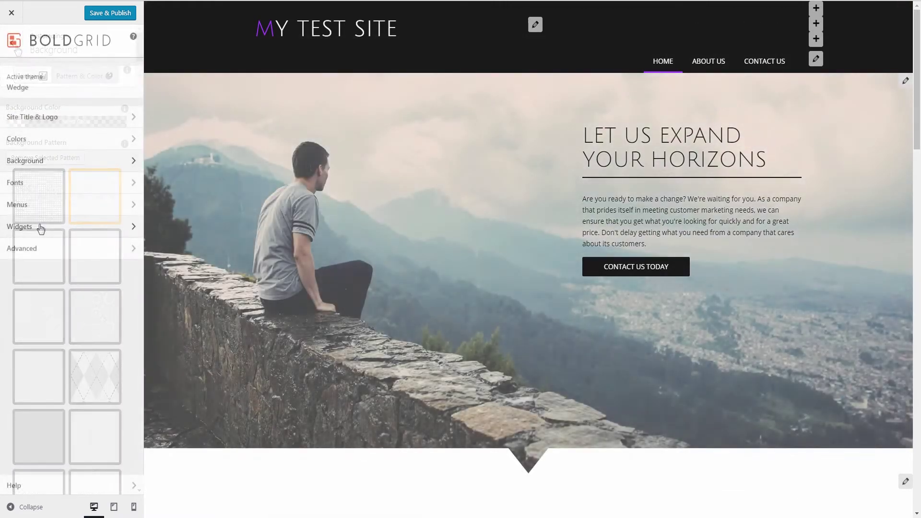
- Examine the customizer's widget areas and where Above Site Title and Footer Center sit on the page
{"action": "left_click", "coordinate": [37, 229]}
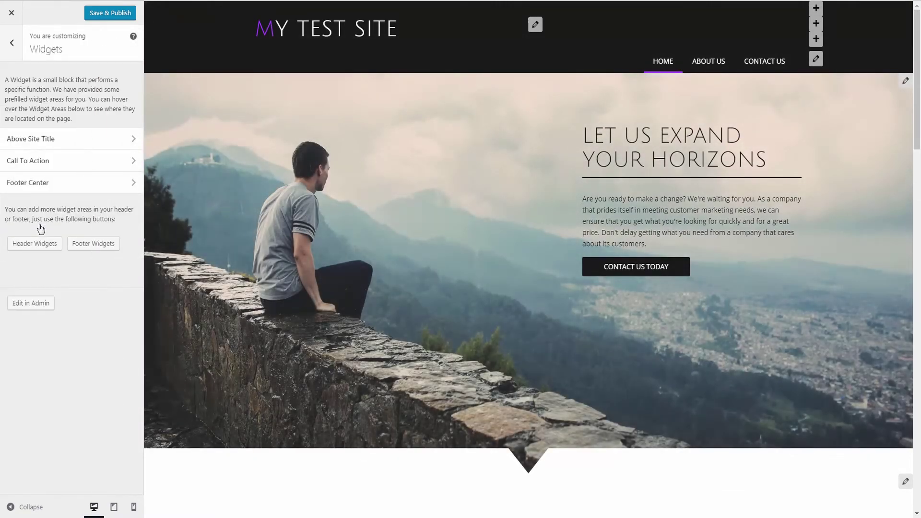
{"action": "mouse_move", "coordinate": [78, 146]}
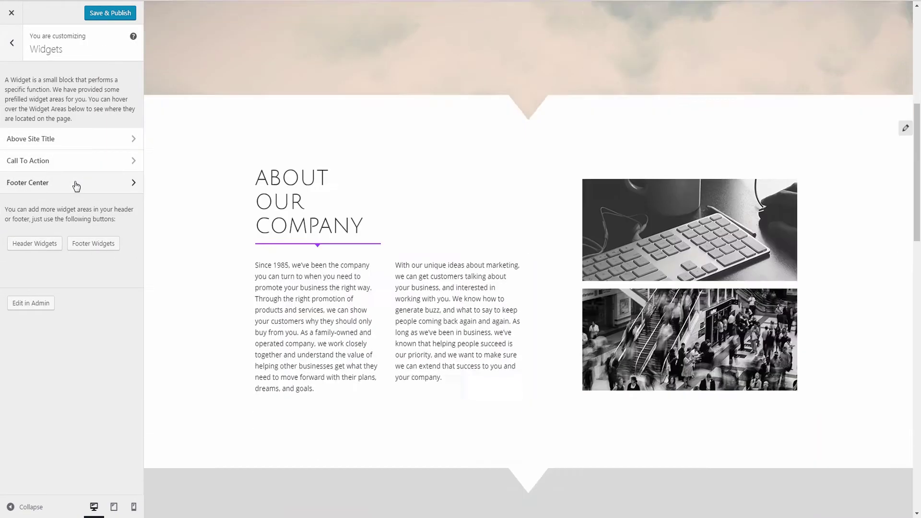
{"action": "mouse_move", "coordinate": [76, 185]}
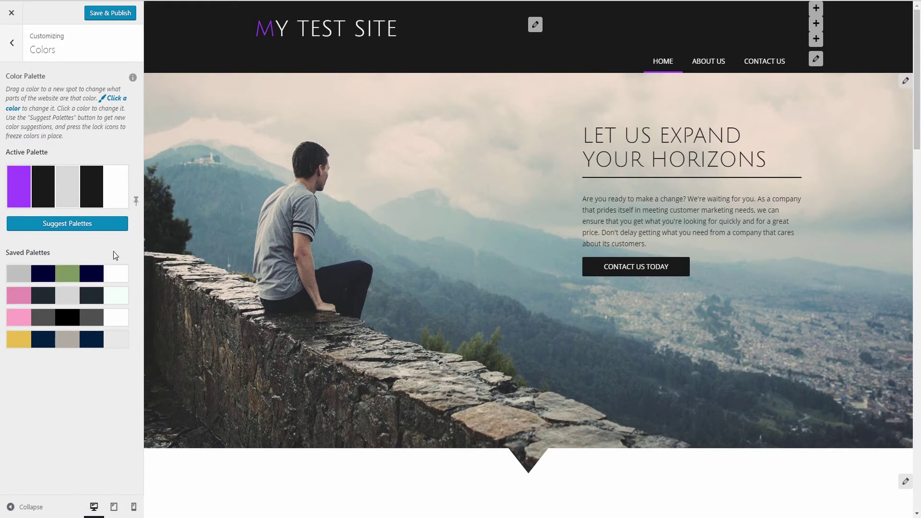
- Generate color palette suggestions, lock the first two colors of the active palette and generate new suggestions
{"action": "left_click", "coordinate": [96, 225]}
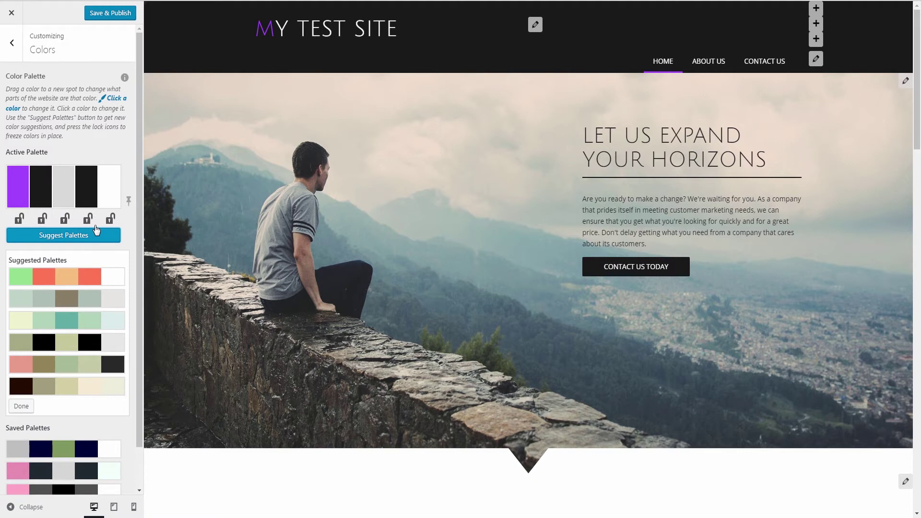
{"action": "left_click", "coordinate": [19, 220]}
{"action": "left_click", "coordinate": [41, 219]}
{"action": "left_click", "coordinate": [38, 234]}
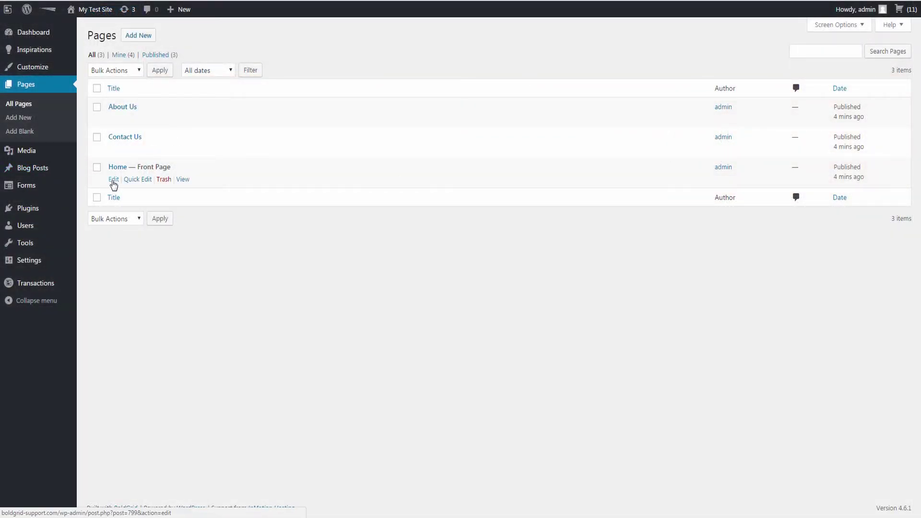
- Open the Home page for editing and move the About Our Company row above the See What We Can Offer heading within the gray section
{"action": "left_click", "coordinate": [113, 178]}
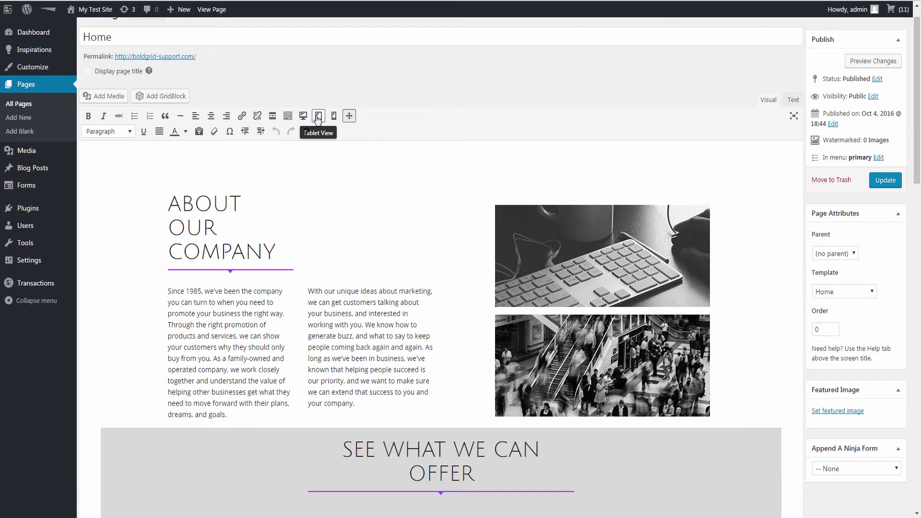
{"action": "left_click", "coordinate": [349, 117]}
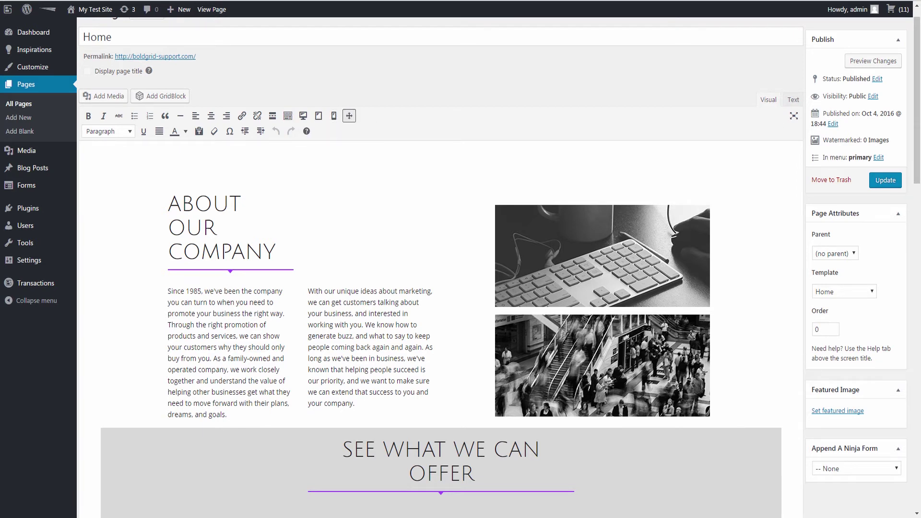
{"action": "left_click", "coordinate": [461, 204]}
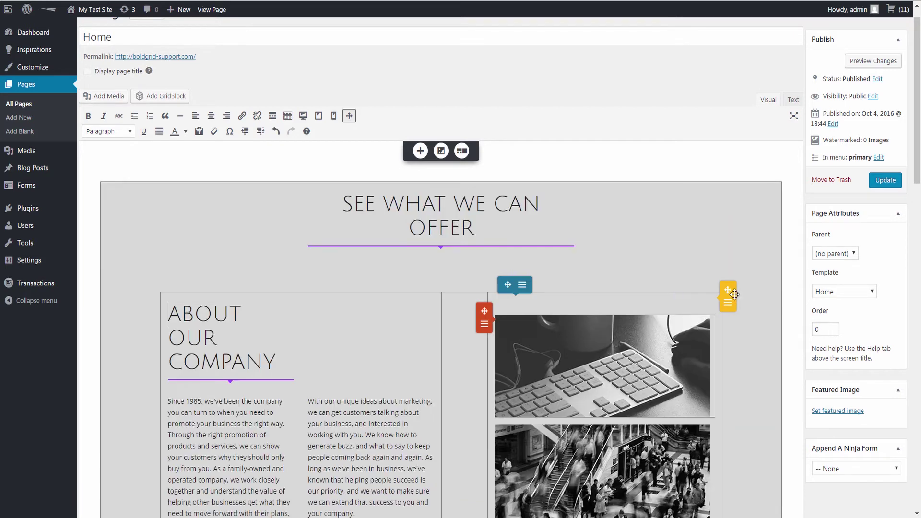
{"action": "left_click_drag", "start_coordinate": [728, 290], "coordinate": [726, 209]}
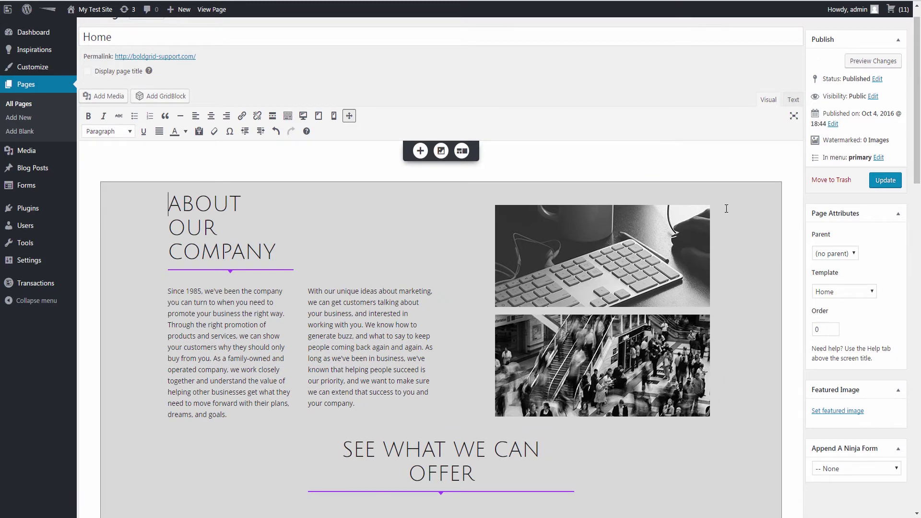
{"action": "left_click", "coordinate": [686, 171]}
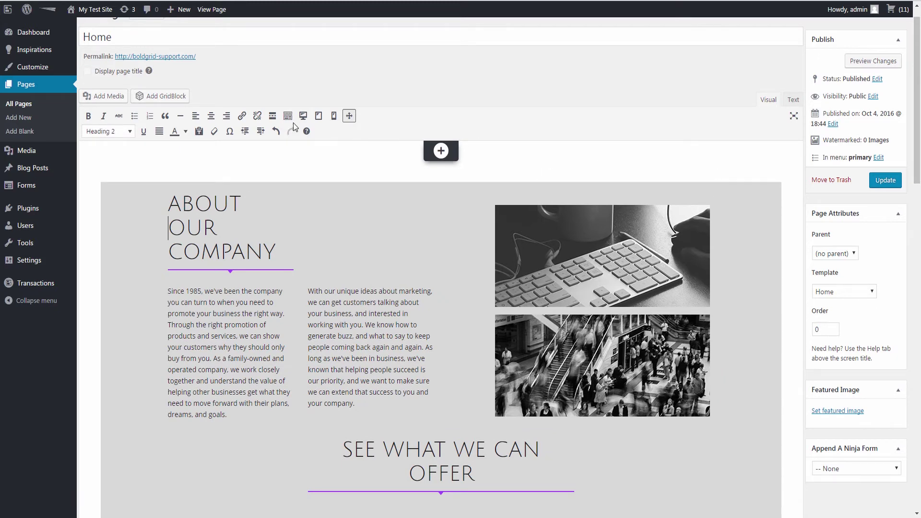
- Preview the Home page layout in tablet view and in phone view
{"action": "left_click", "coordinate": [318, 118]}
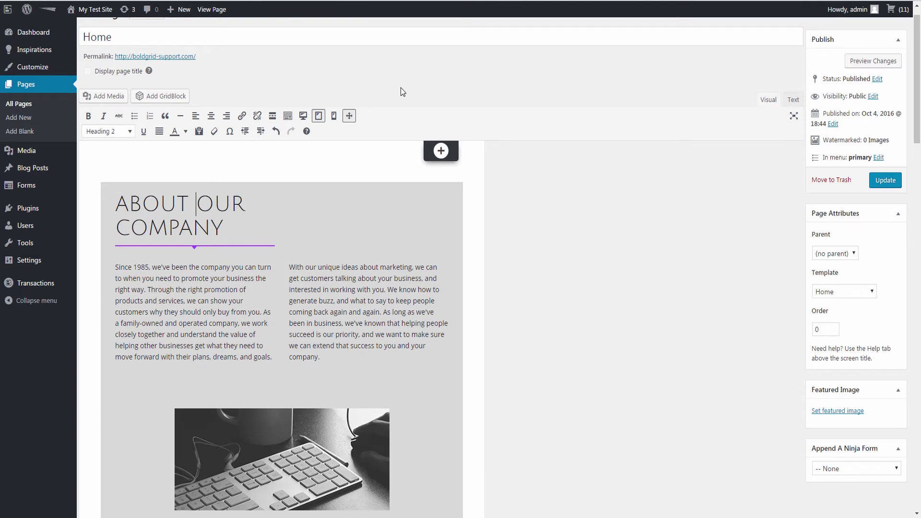
{"action": "left_click", "coordinate": [334, 117]}
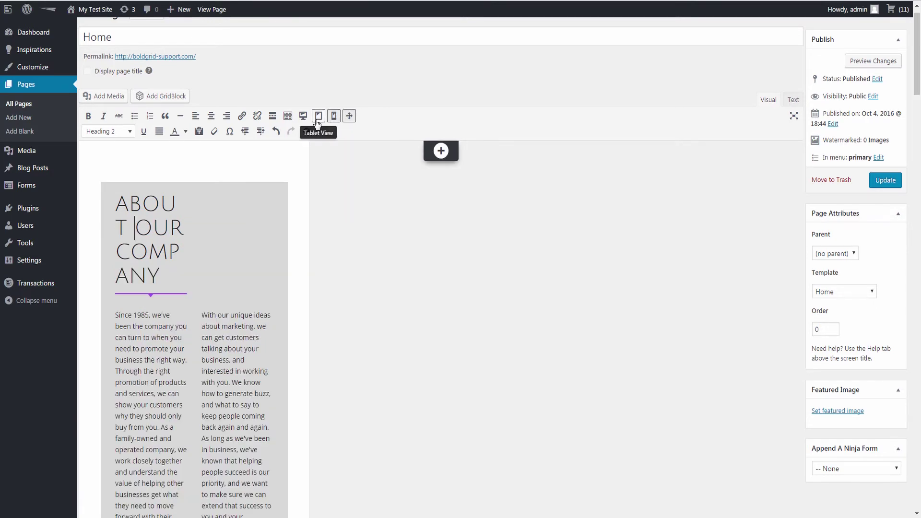
- Preview the Home page in tablet view again, and return the editor to desktop view
{"action": "left_click", "coordinate": [318, 117]}
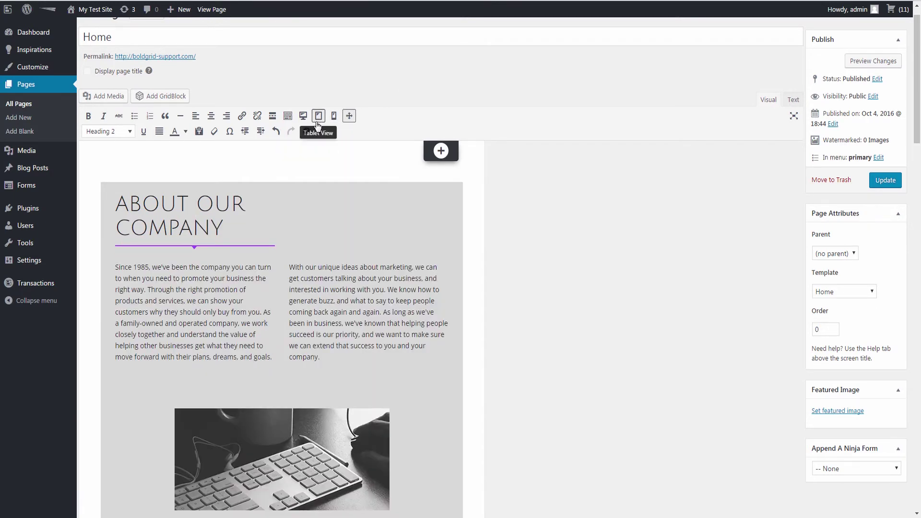
{"action": "left_click", "coordinate": [303, 116]}
{"action": "left_click", "coordinate": [463, 266]}
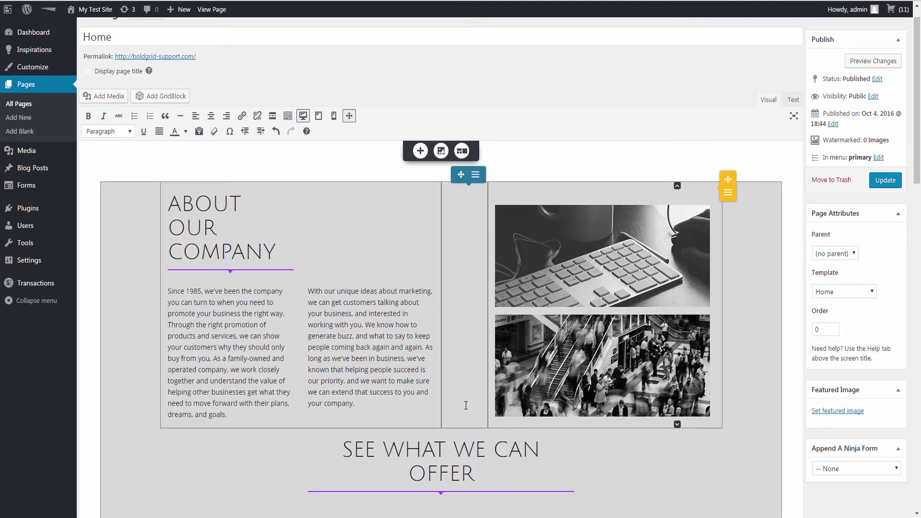
- Examine the gray section's editing options, view the page zoomed out in section dragging mode, and exit that mode
{"action": "scroll", "coordinate": [465, 406], "scroll_direction": "down", "scroll_amount": 10}
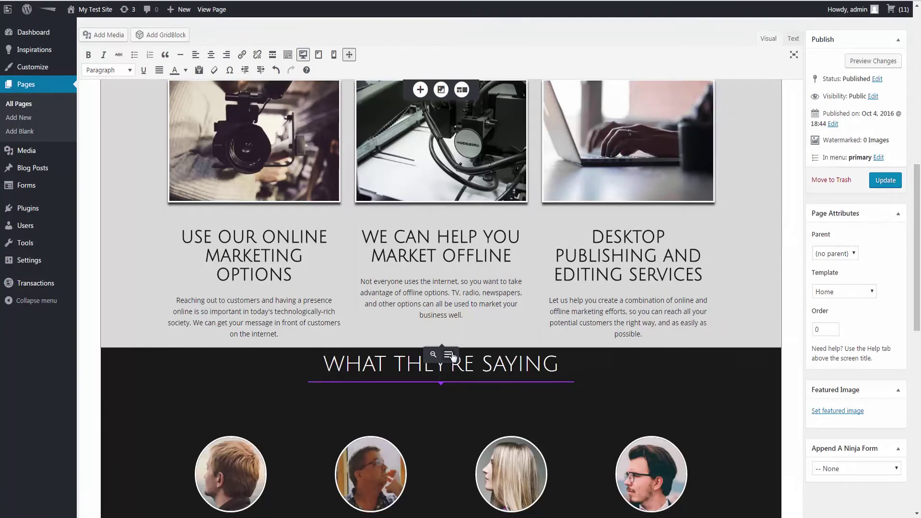
{"action": "left_click", "coordinate": [448, 355]}
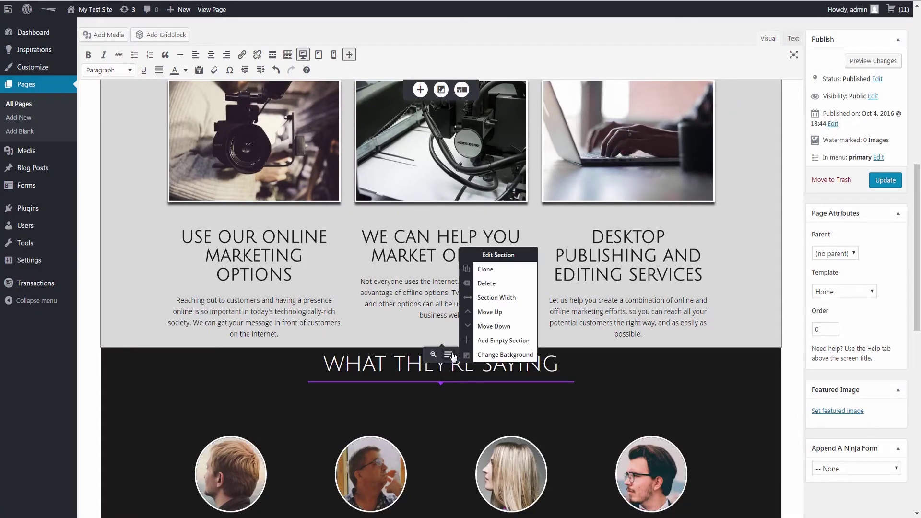
{"action": "left_click", "coordinate": [433, 355]}
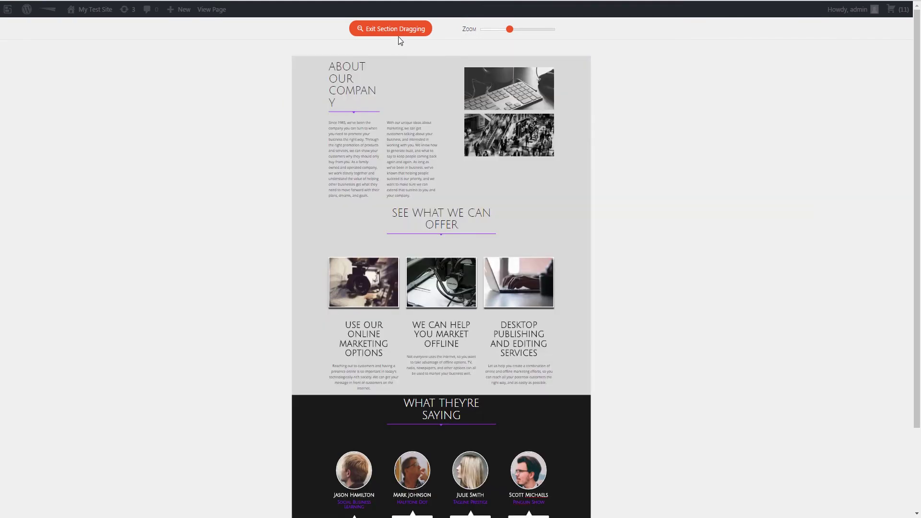
{"action": "left_click", "coordinate": [398, 35]}
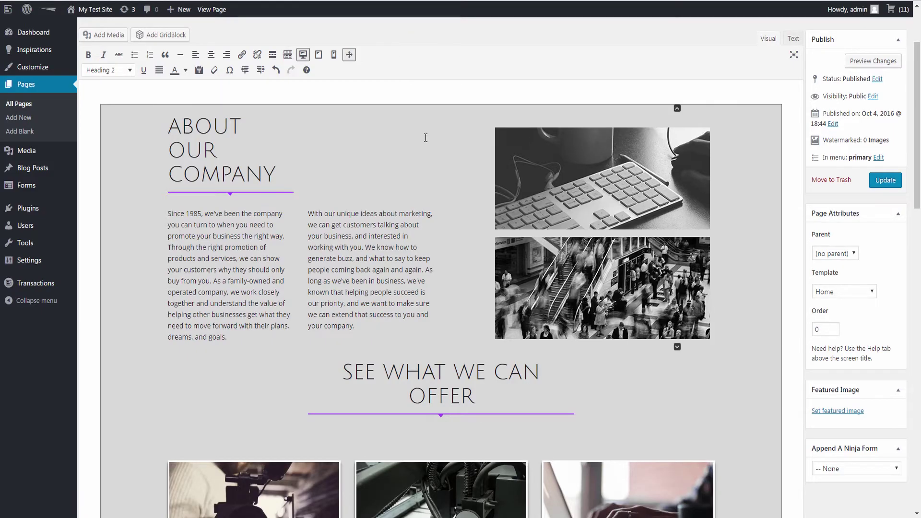
- Examine the elements that can be added to the page and the background color options for the About Our Company section
{"action": "scroll", "coordinate": [435, 149], "scroll_direction": "up", "scroll_amount": 3}
{"action": "left_click", "coordinate": [445, 206]}
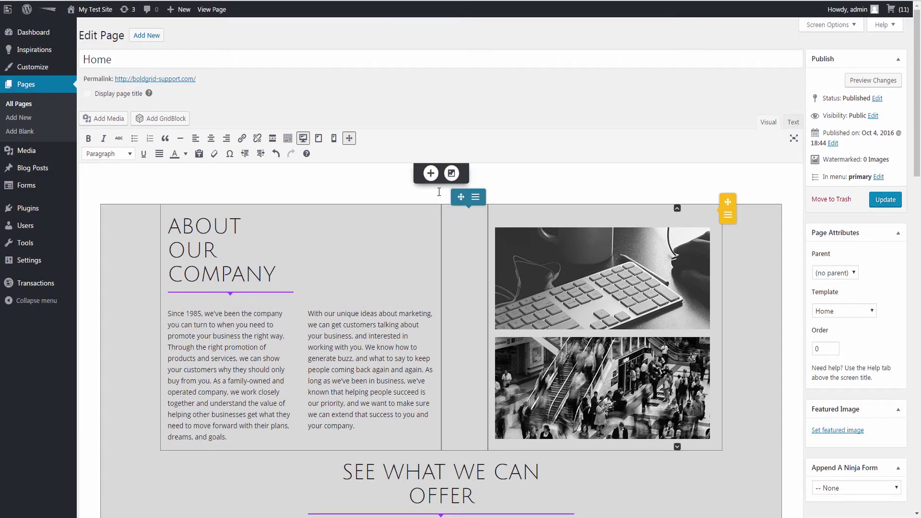
{"action": "left_click", "coordinate": [430, 174]}
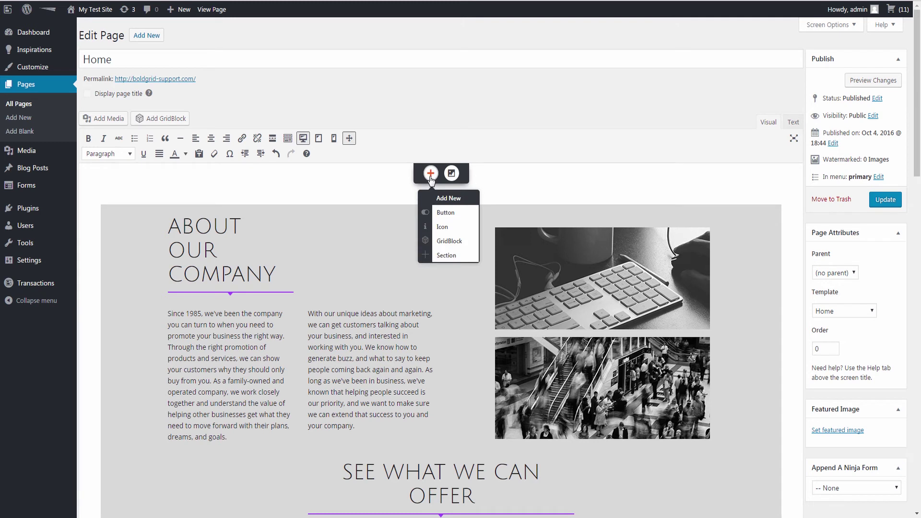
{"action": "left_click", "coordinate": [452, 173]}
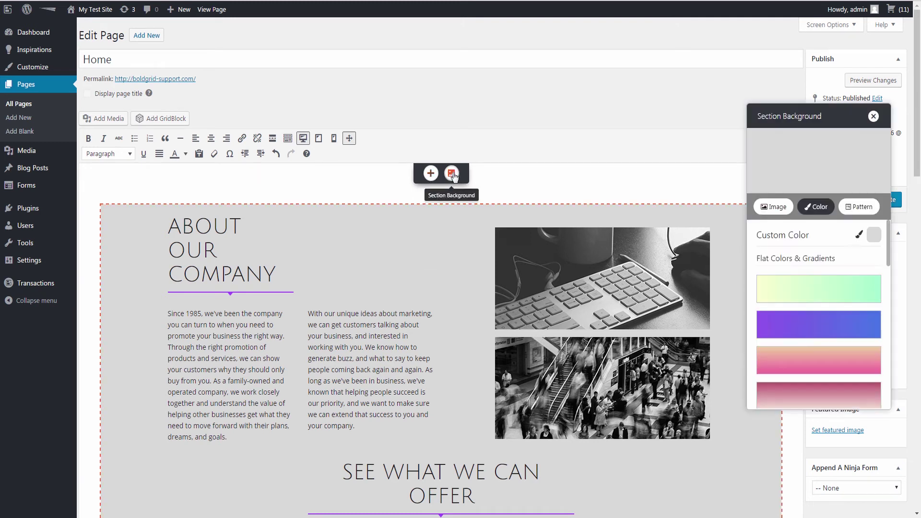
{"action": "left_click", "coordinate": [507, 173]}
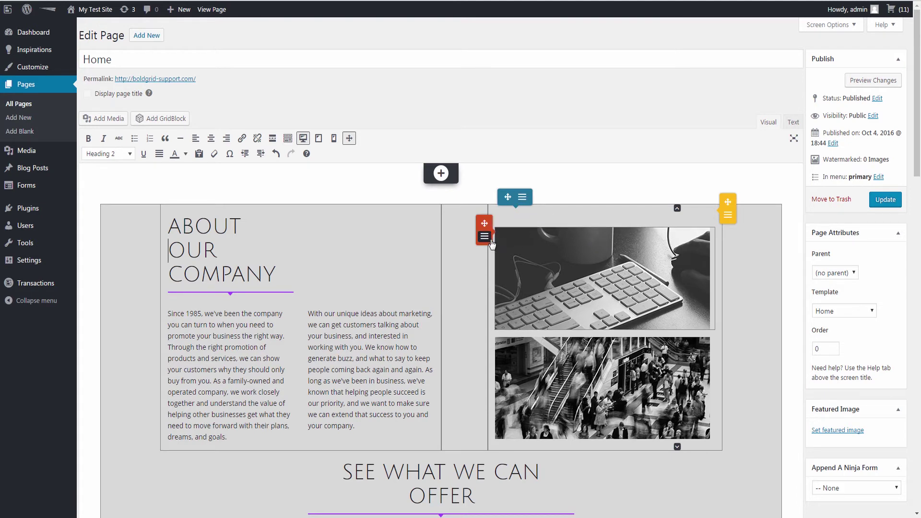
- Examine the editing options for the keyboard image content and for the About Our Company row
{"action": "left_click", "coordinate": [485, 237]}
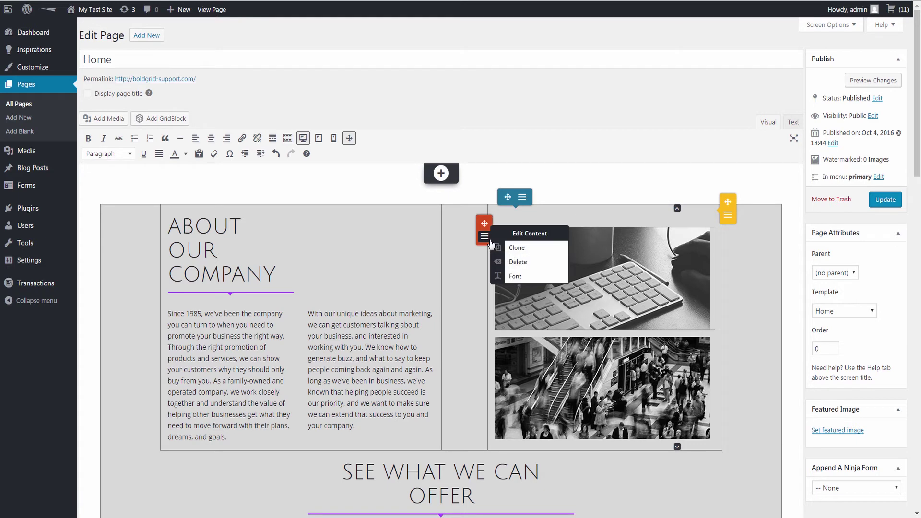
{"action": "left_click", "coordinate": [728, 215]}
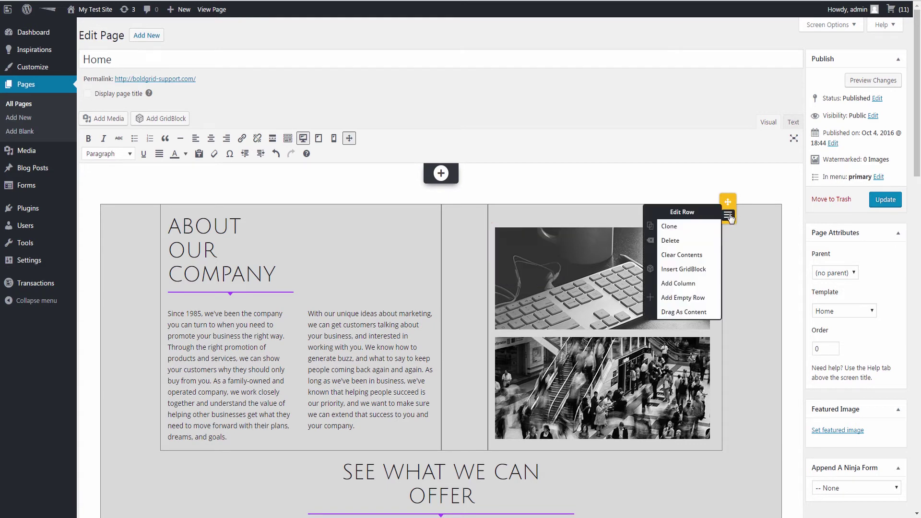
{"action": "left_click", "coordinate": [728, 216]}
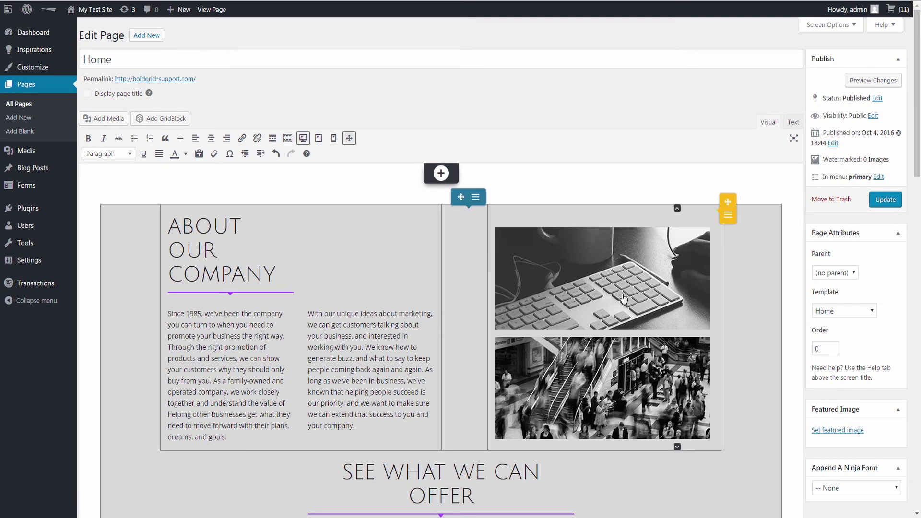
{"action": "scroll", "coordinate": [786, 255], "scroll_direction": "down", "scroll_amount": 15}
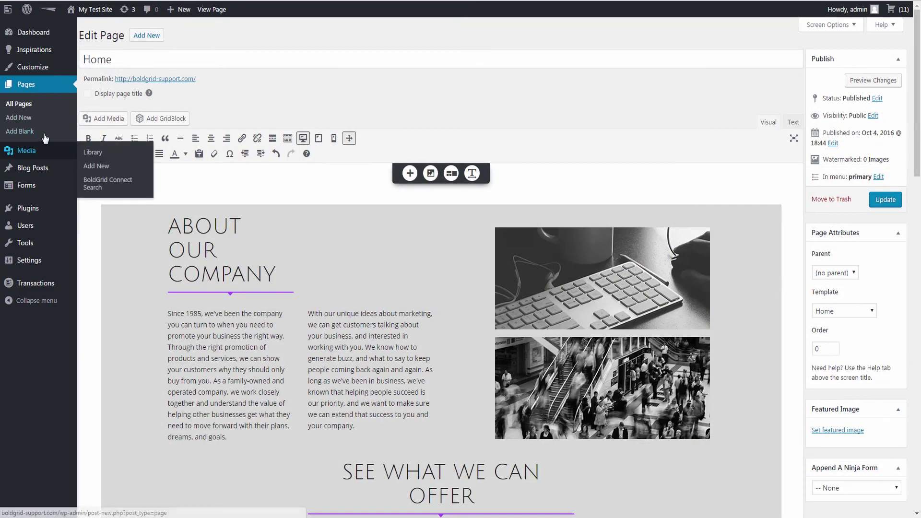
- Insert the GridBlock with the red boat photo and the heading A Larger Heading into the Home page
{"action": "left_click", "coordinate": [154, 123]}
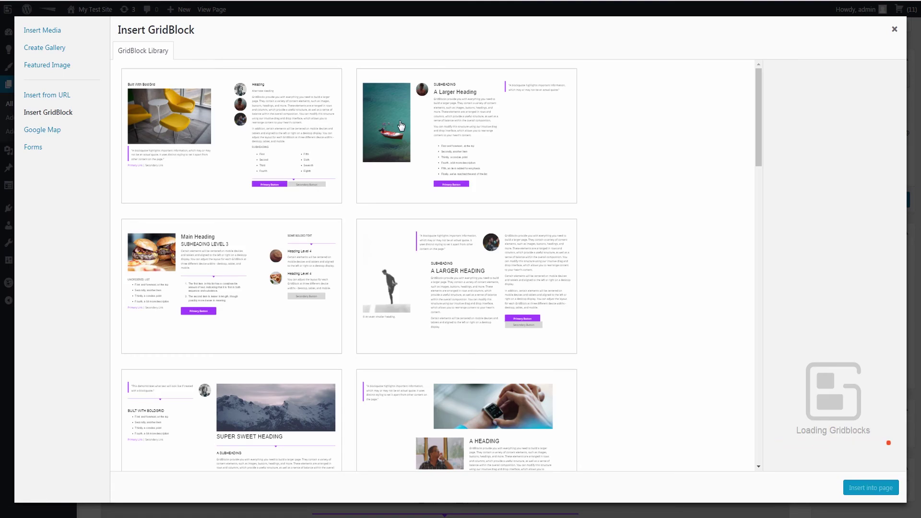
{"action": "left_click", "coordinate": [401, 125]}
{"action": "left_click", "coordinate": [870, 489]}
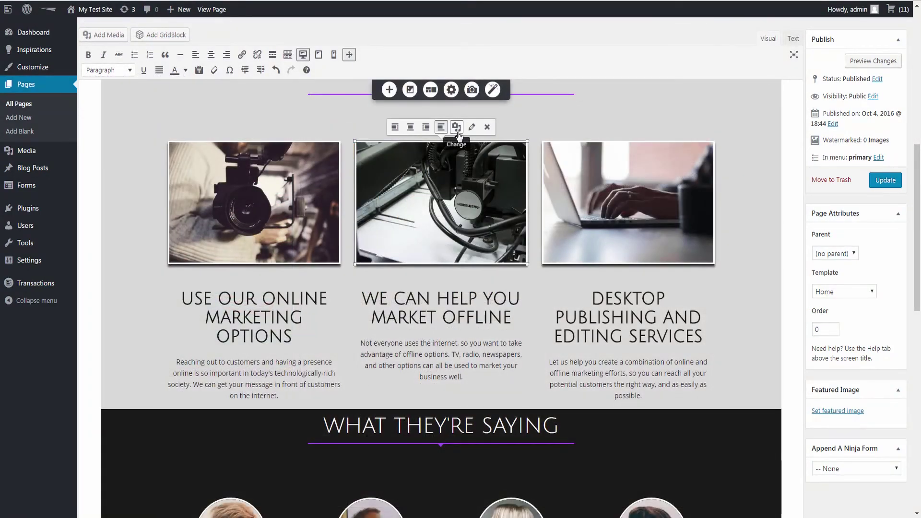
- Explore the replacement sources for the We Can Help You Market Offline image, including file upload, and search BoldGrid Connect for "cat"
{"action": "left_click", "coordinate": [456, 126]}
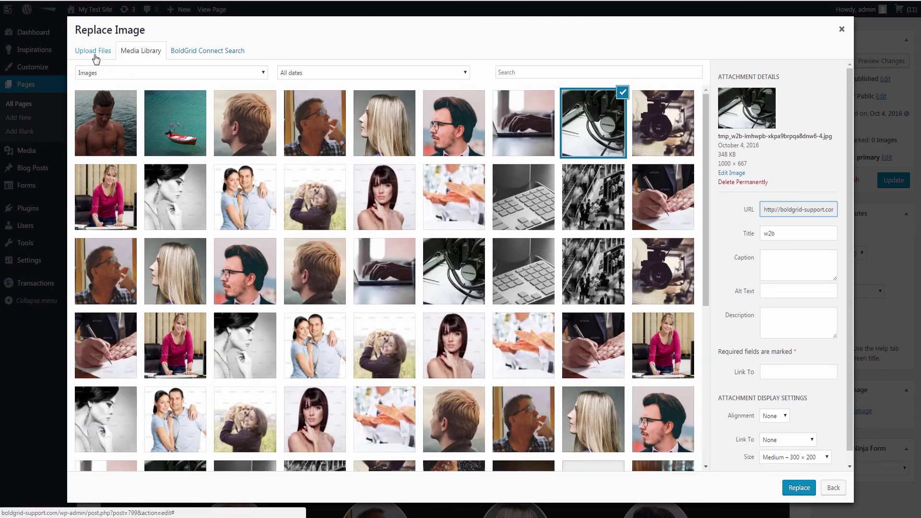
{"action": "left_click", "coordinate": [95, 56]}
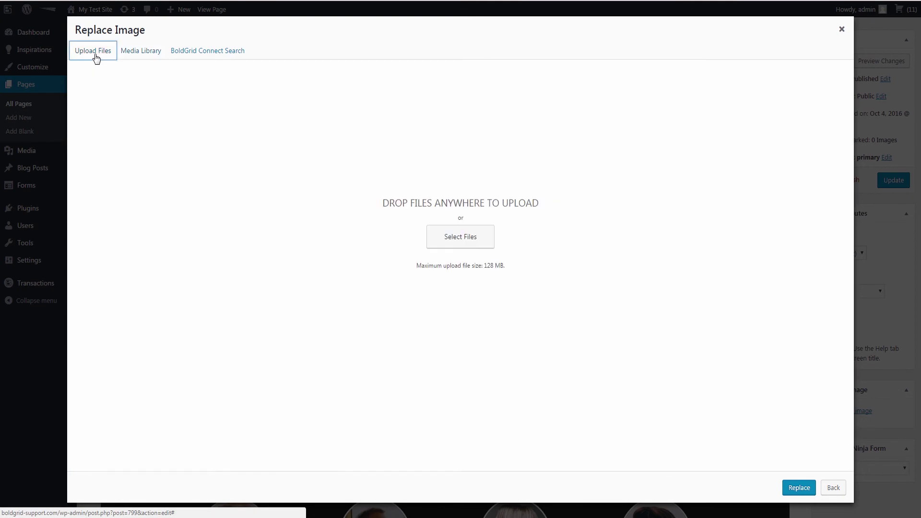
{"action": "left_click", "coordinate": [197, 52]}
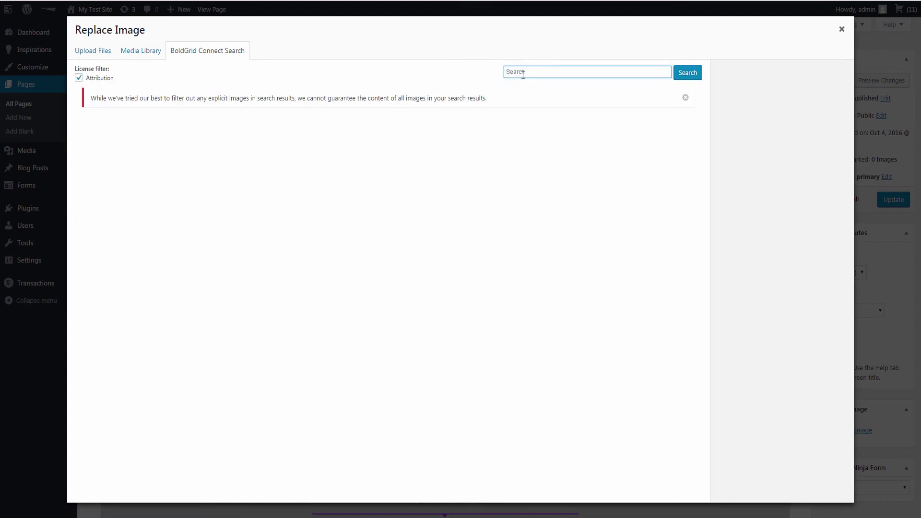
{"action": "type", "text": "cat"}
{"action": "left_click", "coordinate": [691, 74]}
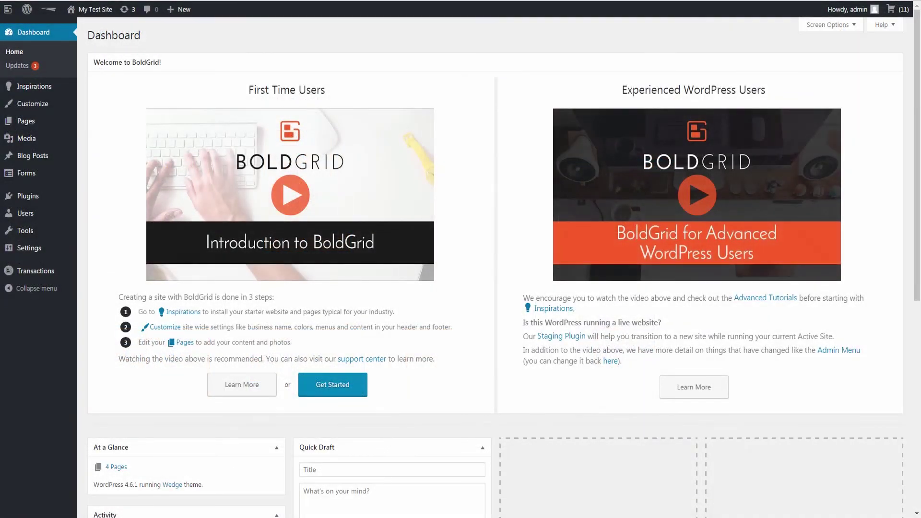
- Choose the Haven Inspiration and install it as a Staged Website while keeping the existing website available for visitors
{"action": "left_click", "coordinate": [52, 87]}
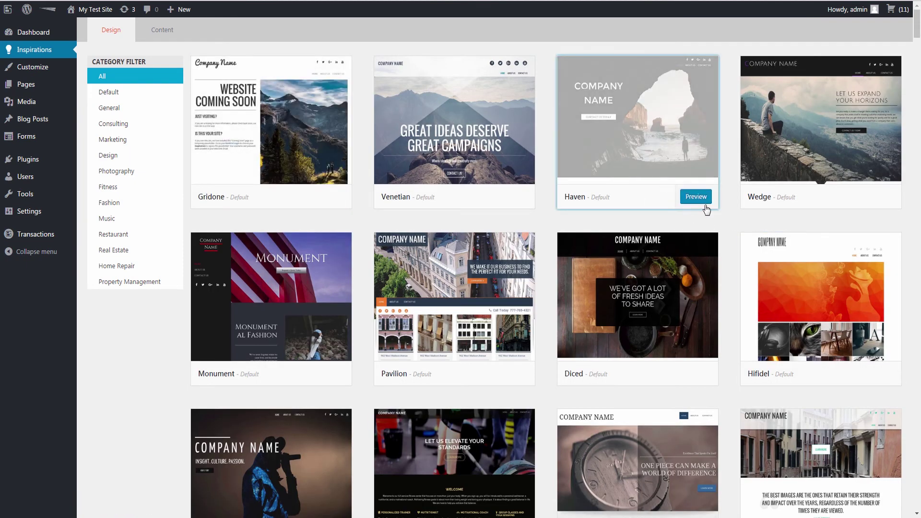
{"action": "left_click", "coordinate": [705, 207]}
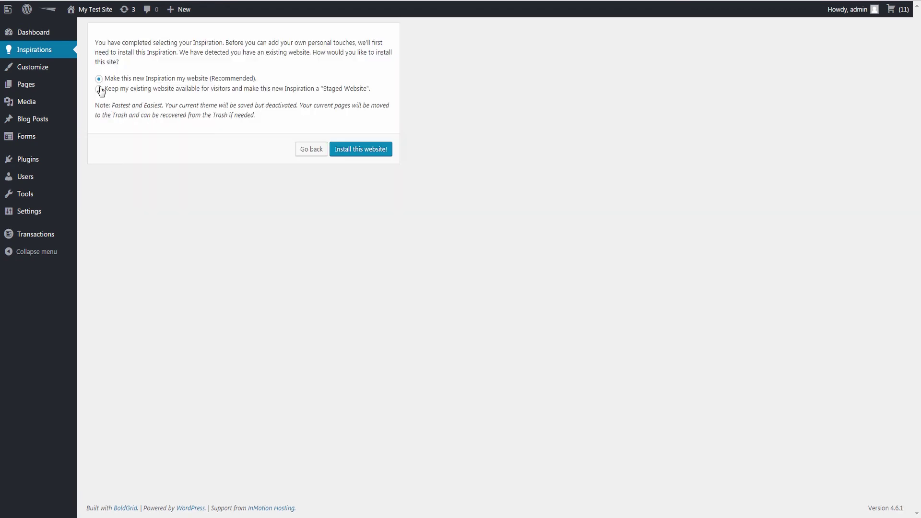
{"action": "left_click", "coordinate": [99, 88]}
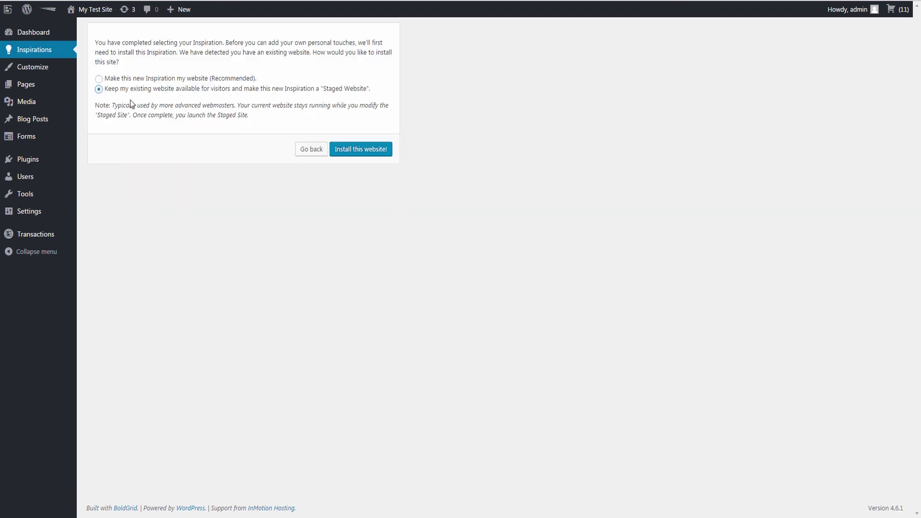
{"action": "left_click", "coordinate": [361, 151]}
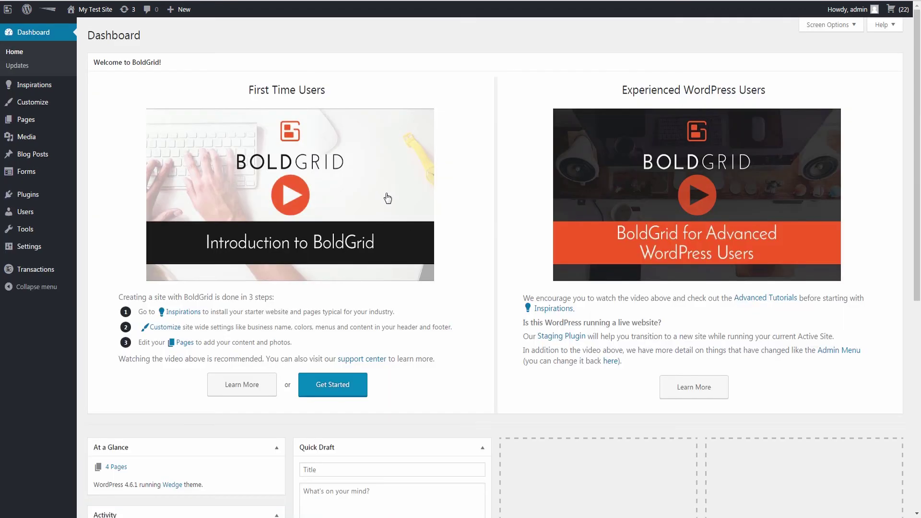
- Compare the staged Haven theme with the active Wedge theme in the customizer, and close the customizer
{"action": "left_click", "coordinate": [35, 101]}
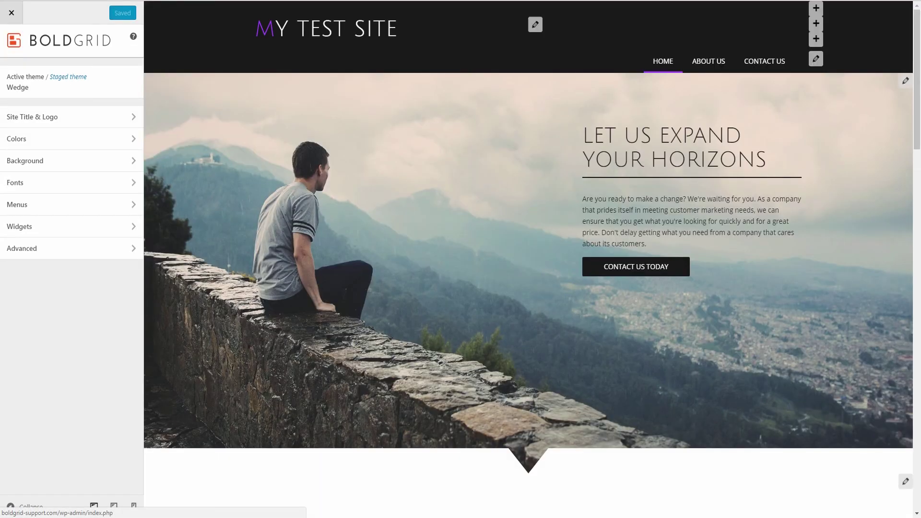
{"action": "left_click", "coordinate": [77, 81]}
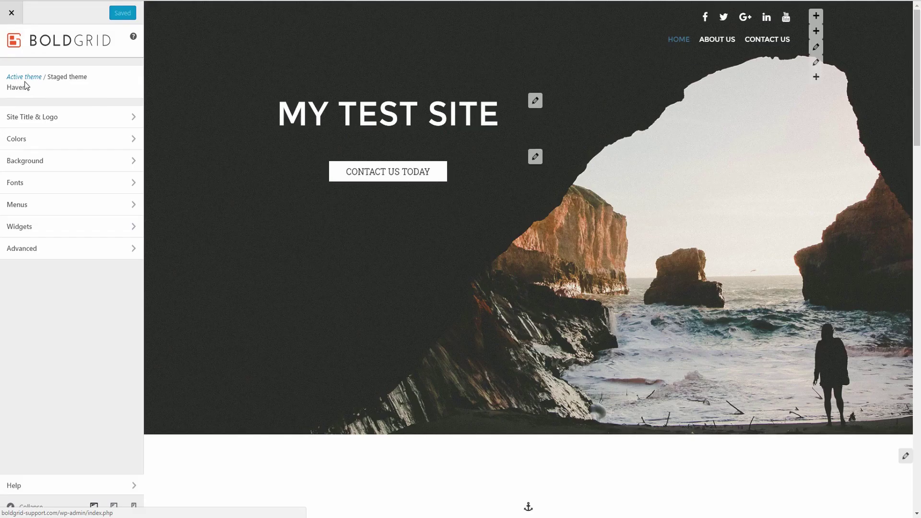
{"action": "left_click", "coordinate": [24, 77]}
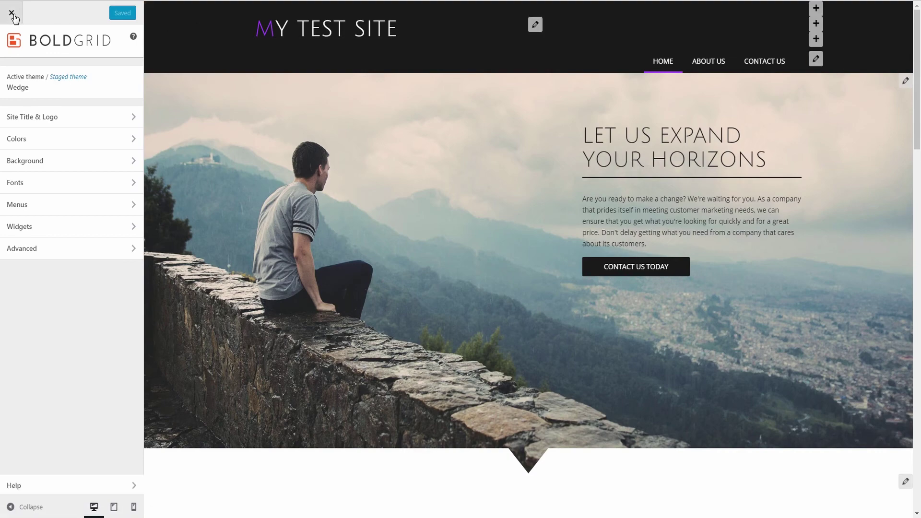
{"action": "left_click", "coordinate": [14, 17]}
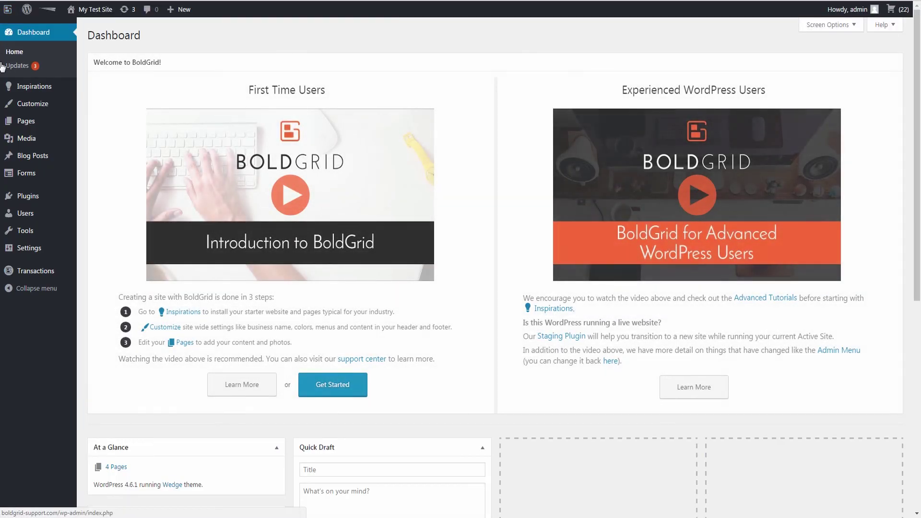
- Review the development groups in the list of all pages, and return to the dashboard
{"action": "left_click", "coordinate": [21, 122]}
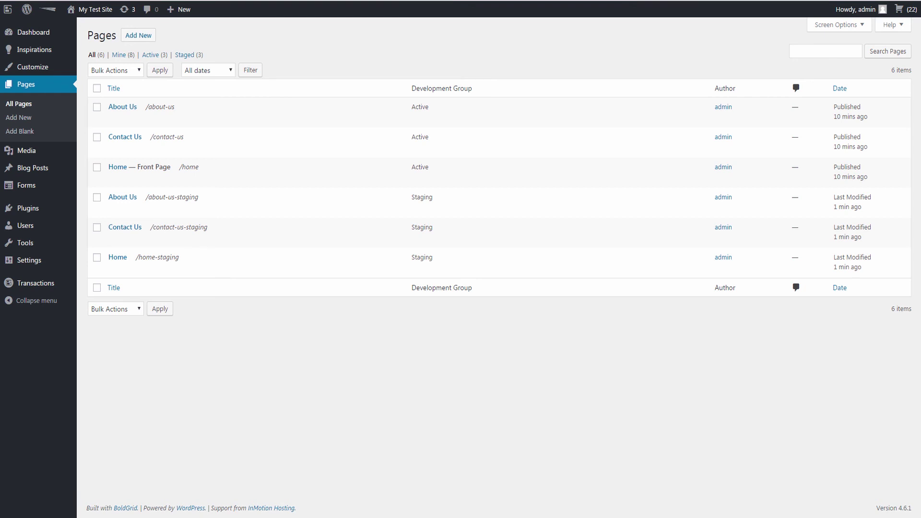
{"action": "left_click", "coordinate": [50, 32]}
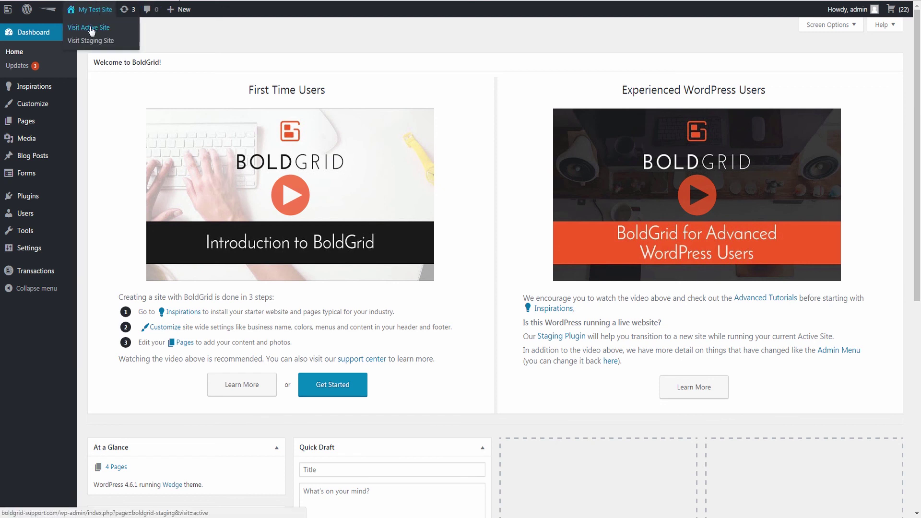
- Open the active site and the staging site in separate browser tabs, view each one, and return to the dashboard
{"action": "right_click", "coordinate": [89, 27]}
{"action": "left_click", "coordinate": [100, 35]}
{"action": "right_click", "coordinate": [96, 39]}
{"action": "left_click", "coordinate": [101, 46]}
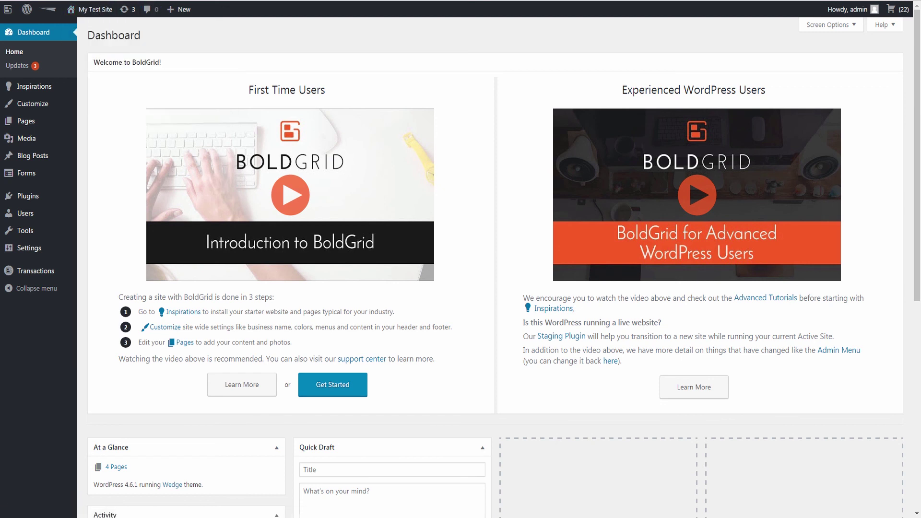
{"action": "key", "text": "ctrl+Tab"}
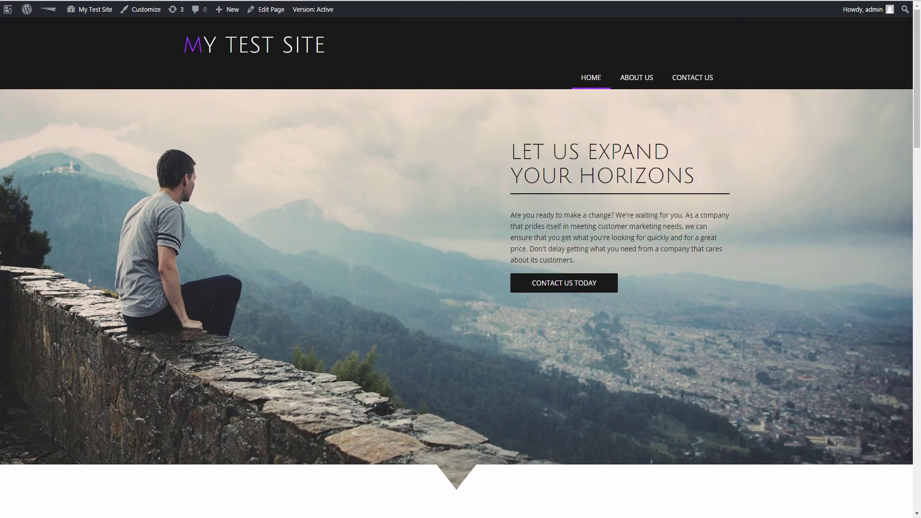
{"action": "key", "text": "ctrl+Tab"}
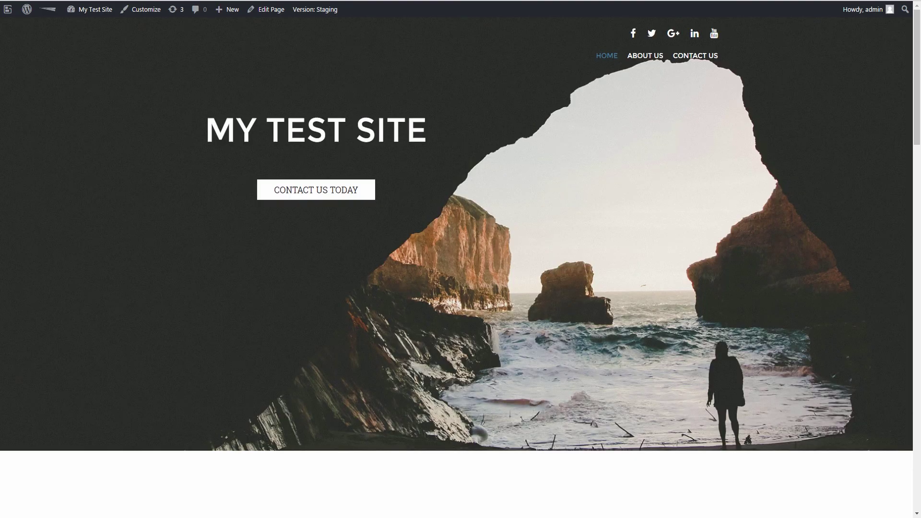
{"action": "key", "text": "ctrl+Tab"}
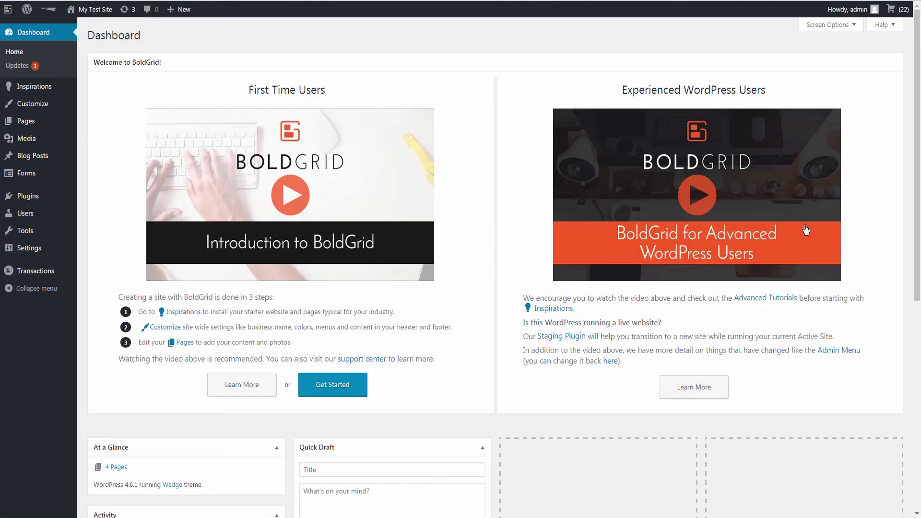